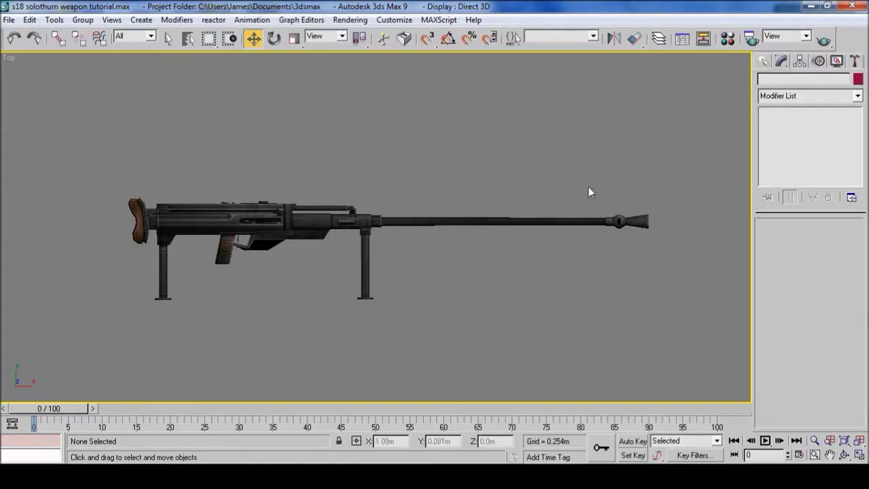
# Step: Draw a box primitive, Box01, covering the whole rifle
pyautogui.click(762, 60)
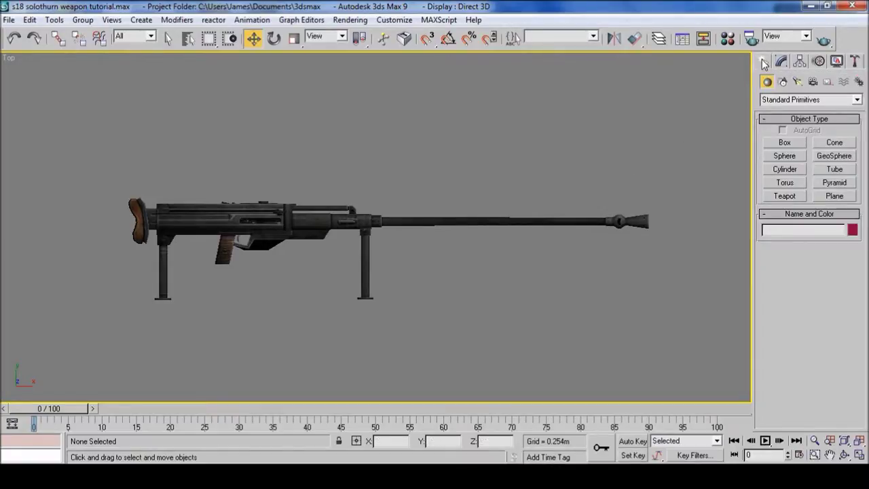
pyautogui.click(785, 143)
pyautogui.moveTo(79, 154); pyautogui.dragTo(672, 324)
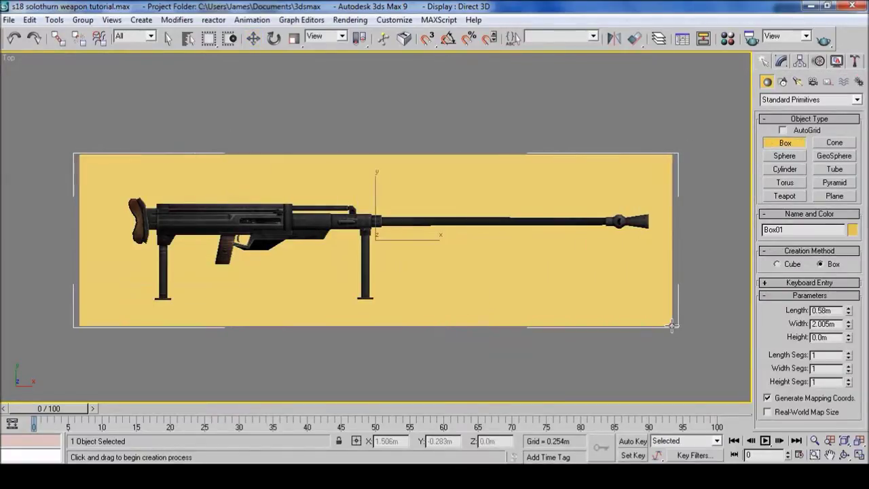
pyautogui.click(680, 246)
pyautogui.press('w')
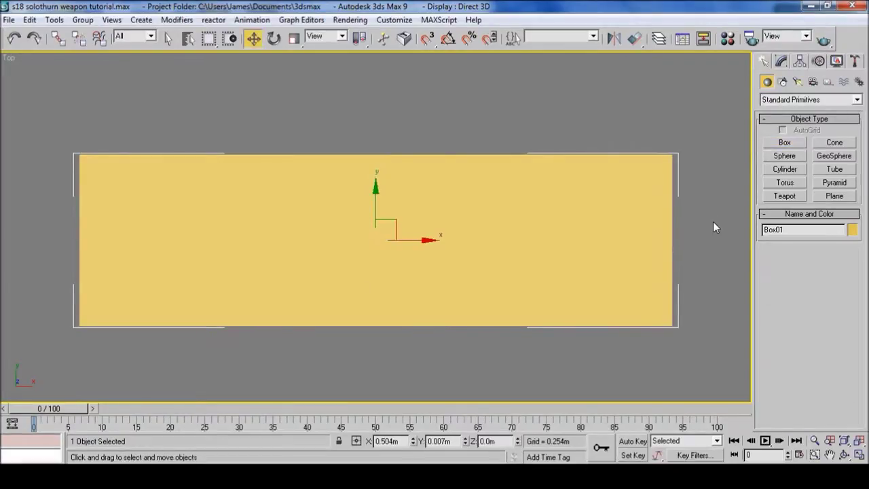
pyautogui.click(781, 62)
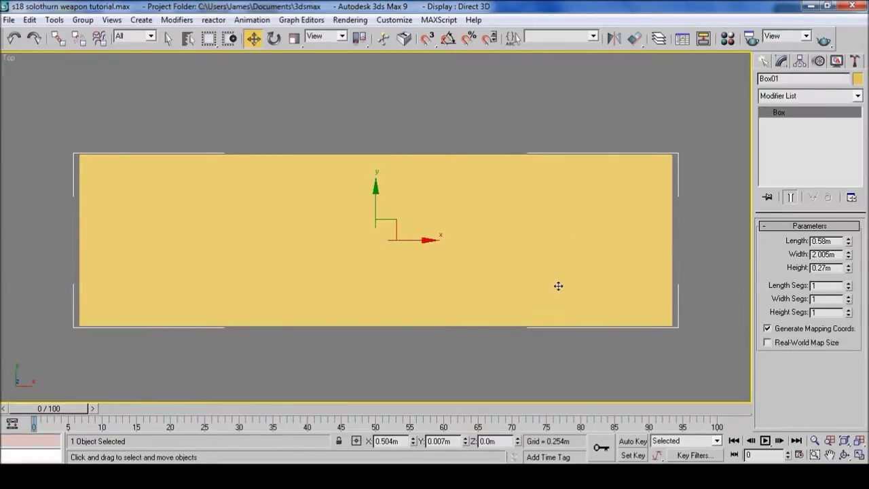
# Step: Set Box01 to Display as Box in Object Properties so it shows as an outline
pyautogui.keyDown('alt'); pyautogui.moveTo(559, 288); pyautogui.dragTo(558, 207, button='middle'); pyautogui.keyUp('alt')
pyautogui.rightClick(539, 224)
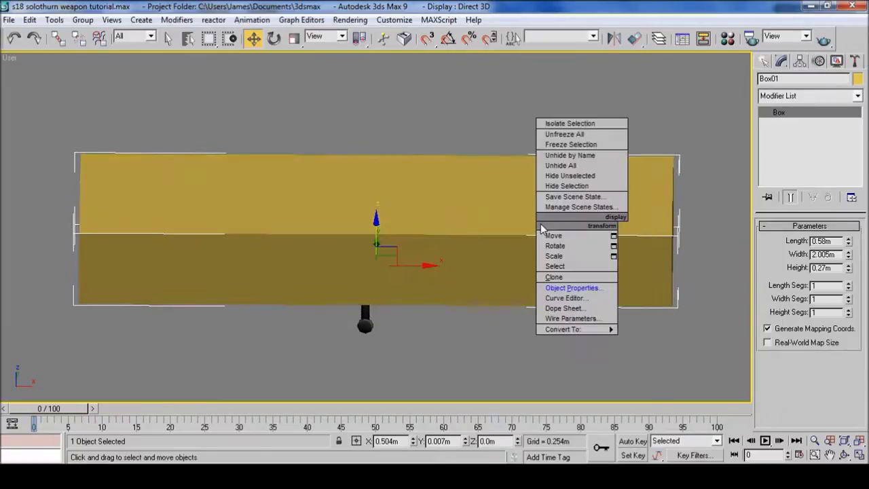
pyautogui.click(566, 273)
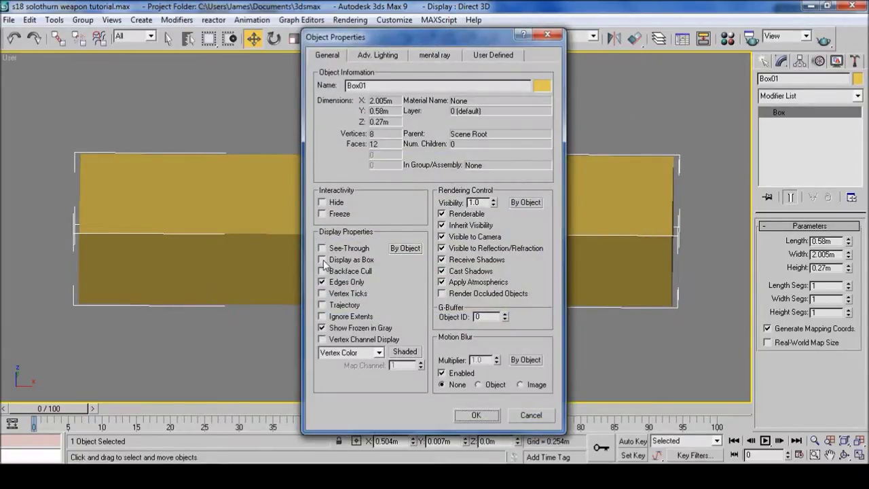
pyautogui.click(323, 260)
pyautogui.click(476, 415)
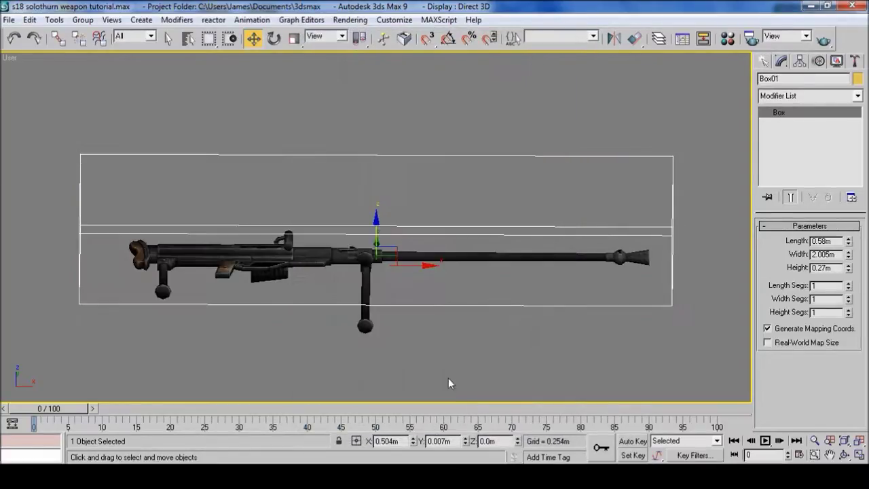
# Step: Lower Box01 and raise its height to 0.345m
pyautogui.keyDown('alt'); pyautogui.moveTo(454, 361); pyautogui.dragTo(414, 220, button='middle'); pyautogui.keyUp('alt')
pyautogui.moveTo(394, 222); pyautogui.dragTo(394, 276)
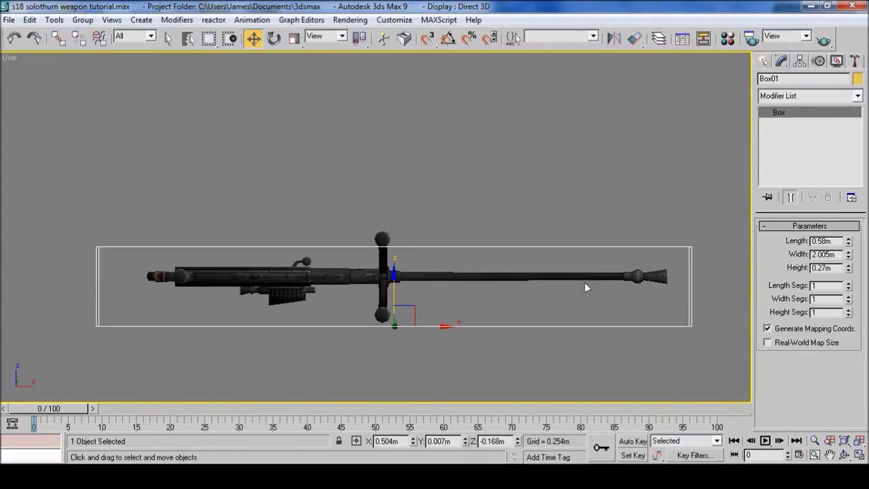
pyautogui.moveTo(850, 269); pyautogui.dragTo(851, 246)
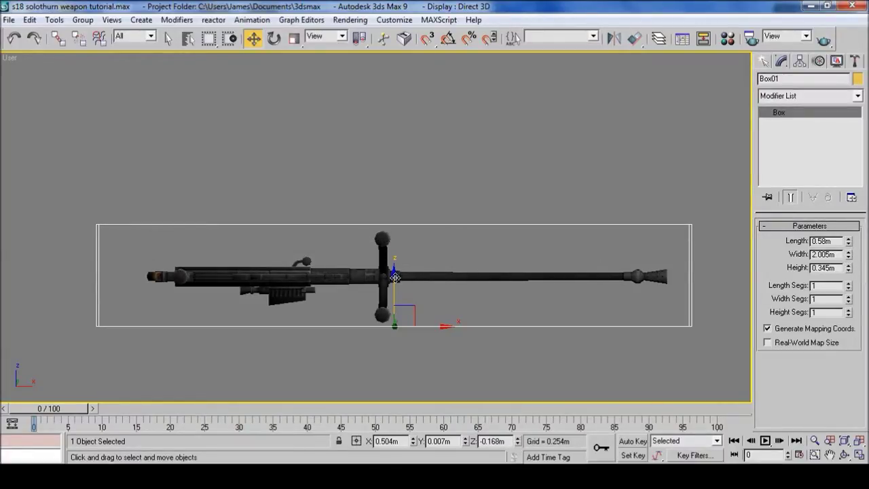
pyautogui.moveTo(395, 276); pyautogui.dragTo(395, 278)
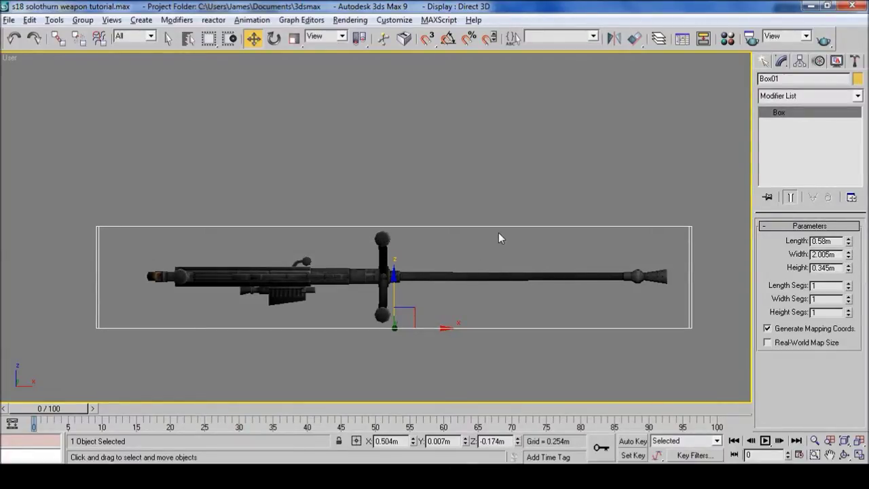
# Step: In the top view, reduce Box01's length to 0.447m
pyautogui.press('t')
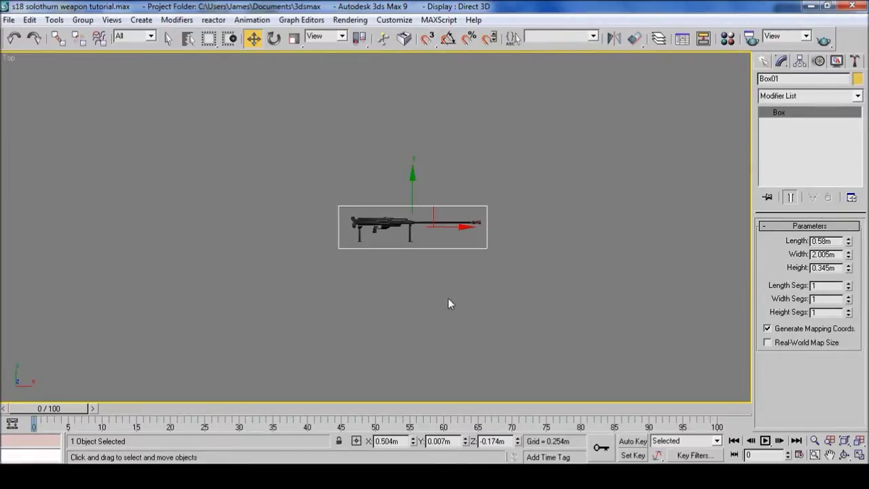
pyautogui.scroll(5, 448, 301)
pyautogui.moveTo(446, 330)
pyautogui.mouseDown(button='middle')
pyautogui.moveTo(426, 323)
pyautogui.moveTo(441, 301)
pyautogui.moveTo(442, 358)
pyautogui.moveTo(439, 319)
pyautogui.moveTo(441, 327)
pyautogui.mouseUp(button='middle')
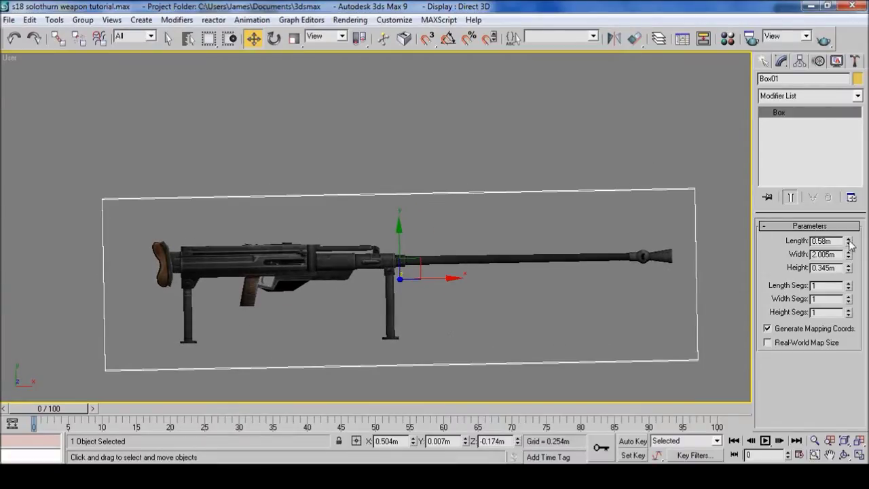
pyautogui.moveTo(847, 241); pyautogui.dragTo(850, 257)
pyautogui.keyDown('alt'); pyautogui.moveTo(546, 293); pyautogui.dragTo(499, 261, button='middle'); pyautogui.keyUp('alt')
# Step: Narrow Box01's width to 1.885m and shift it along Y and X to fit the rifle
pyautogui.moveTo(429, 209); pyautogui.dragTo(429, 212)
pyautogui.moveTo(848, 256); pyautogui.dragTo(848, 262)
pyautogui.keyDown('alt'); pyautogui.moveTo(561, 287); pyautogui.dragTo(578, 277, button='middle'); pyautogui.keyUp('alt')
pyautogui.moveTo(469, 304); pyautogui.dragTo(475, 245)
pyautogui.keyDown('alt'); pyautogui.moveTo(475, 244); pyautogui.dragTo(485, 201, button='middle'); pyautogui.keyUp('alt')
# Step: Clone the volume box as a copy named Box02
pyautogui.click(32, 20)
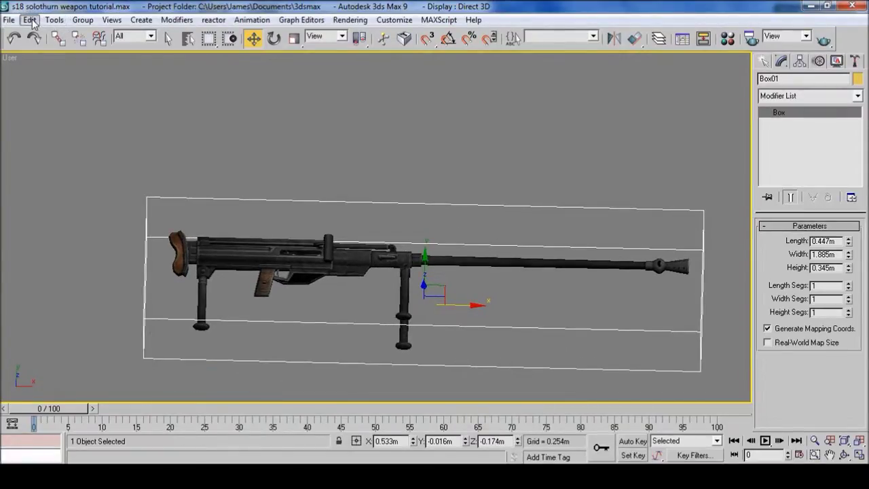
pyautogui.click(62, 114)
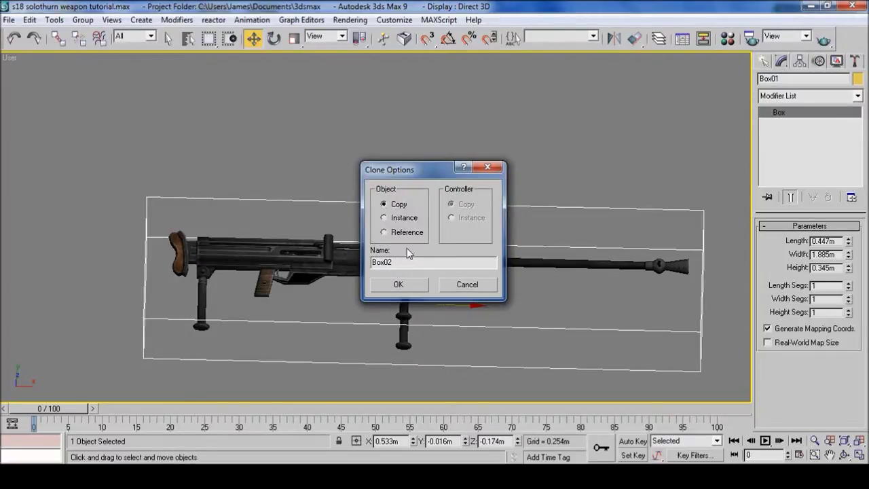
pyautogui.click(412, 285)
# Step: Set Box02 to Display as Box in its Object Properties
pyautogui.moveTo(563, 278); pyautogui.dragTo(539, 233, button='middle')
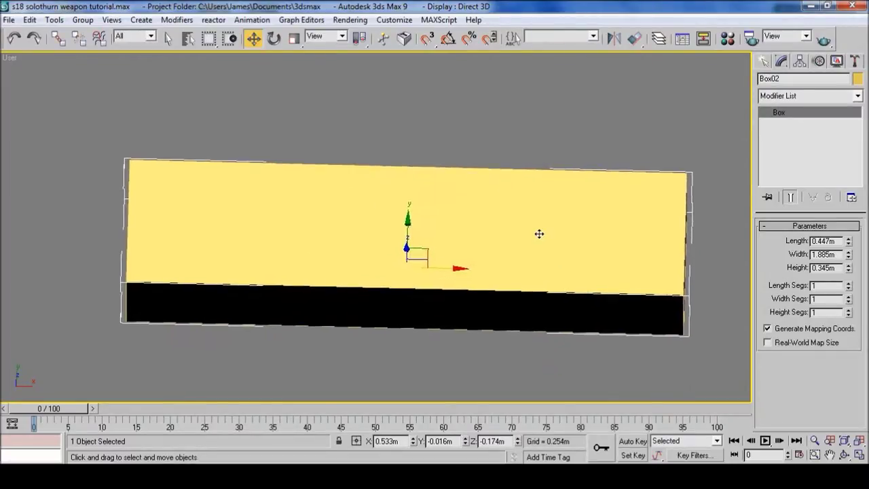
pyautogui.rightClick(539, 235)
pyautogui.click(574, 295)
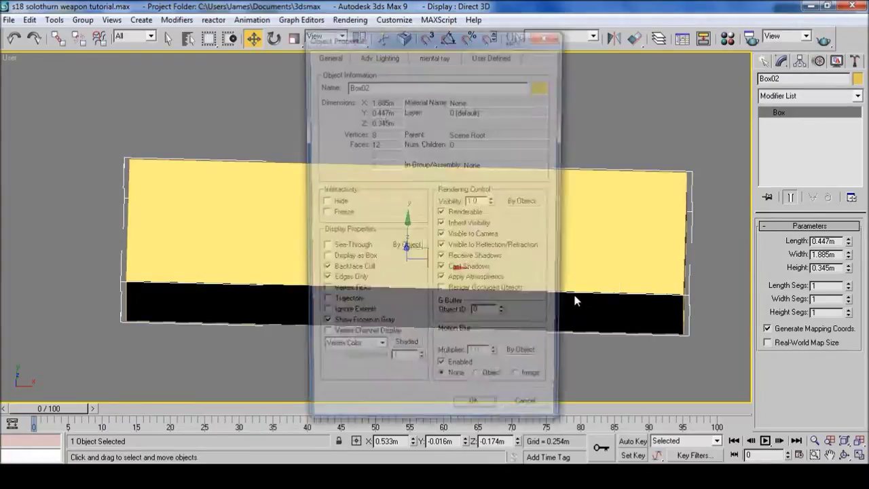
pyautogui.click(322, 259)
pyautogui.click(479, 415)
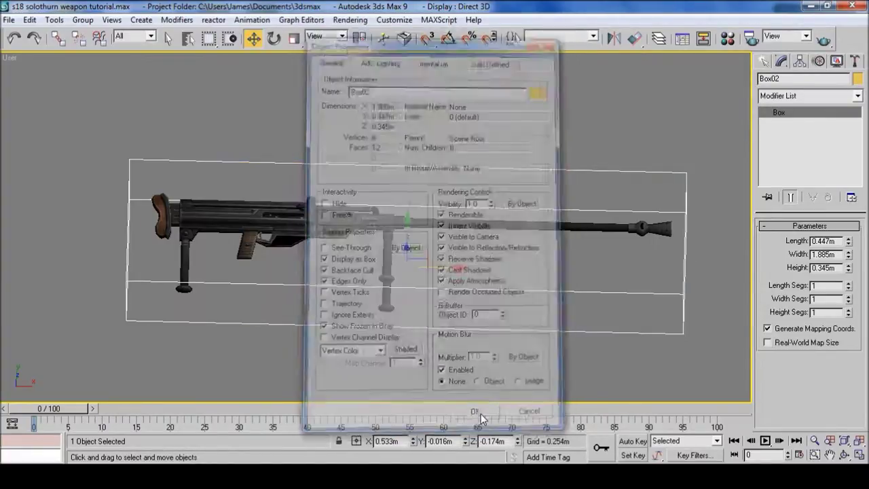
pyautogui.keyDown('alt'); pyautogui.moveTo(448, 353); pyautogui.dragTo(440, 361, button='middle'); pyautogui.keyUp('alt')
# Step: Uniformly scale Box02 up to about 112% around the inner box
pyautogui.click(293, 38)
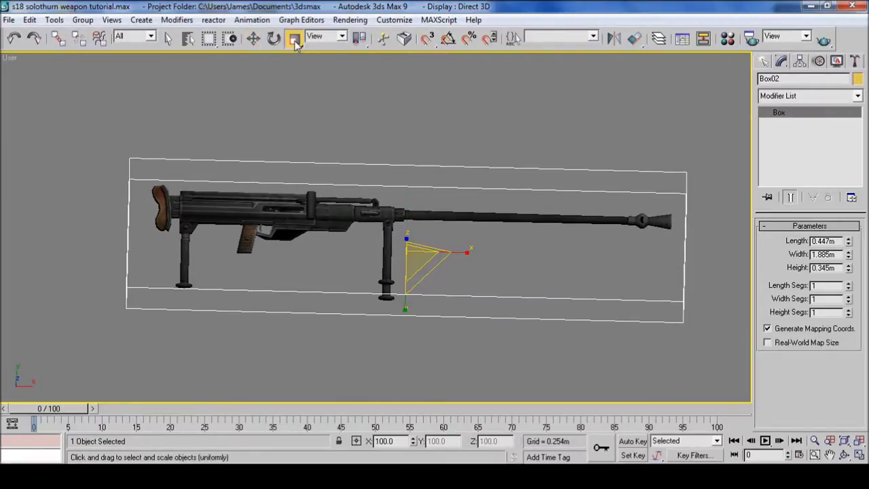
pyautogui.keyDown('alt'); pyautogui.moveTo(475, 281); pyautogui.dragTo(476, 291, button='middle'); pyautogui.keyUp('alt')
pyautogui.moveTo(438, 250); pyautogui.dragTo(437, 243)
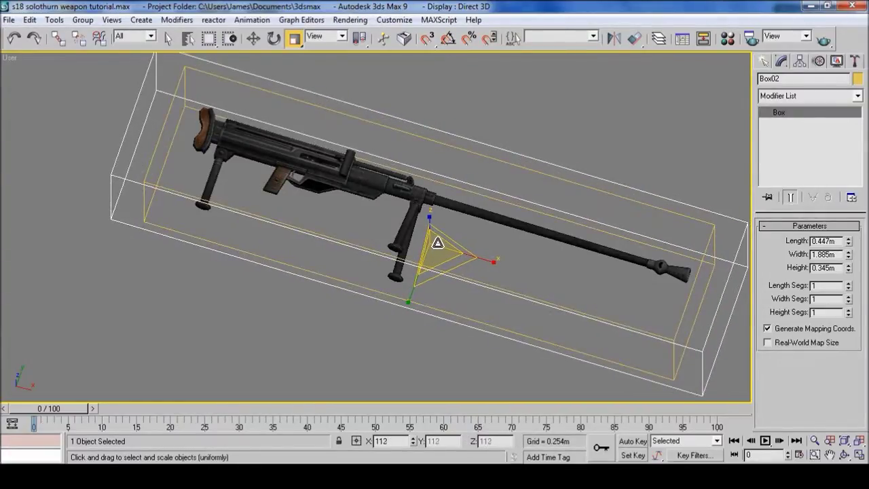
pyautogui.keyDown('alt'); pyautogui.moveTo(437, 243); pyautogui.dragTo(440, 265, button='middle'); pyautogui.keyUp('alt')
pyautogui.hotkey('ctrl', 'e')
pyautogui.hotkey('ctrl', 'e')
# Step: Increase Box02's length to 0.482m and deselect it
pyautogui.click(253, 39)
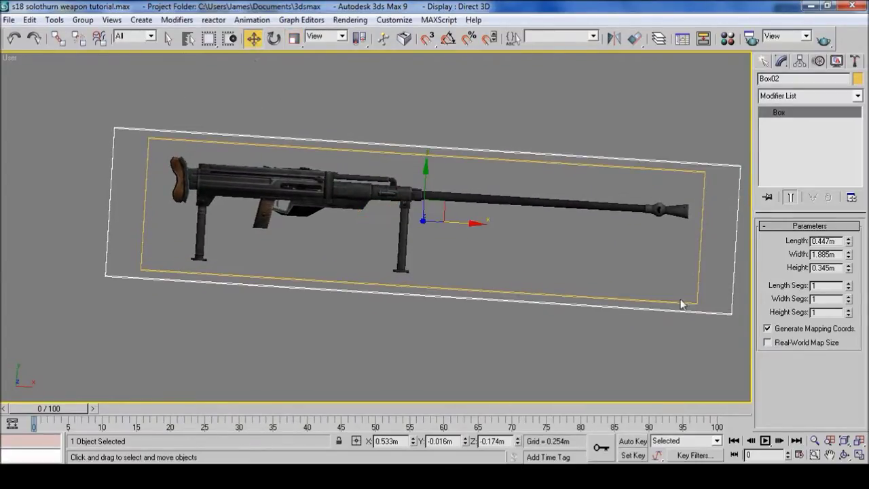
pyautogui.moveTo(848, 239); pyautogui.dragTo(852, 230)
pyautogui.click(546, 111)
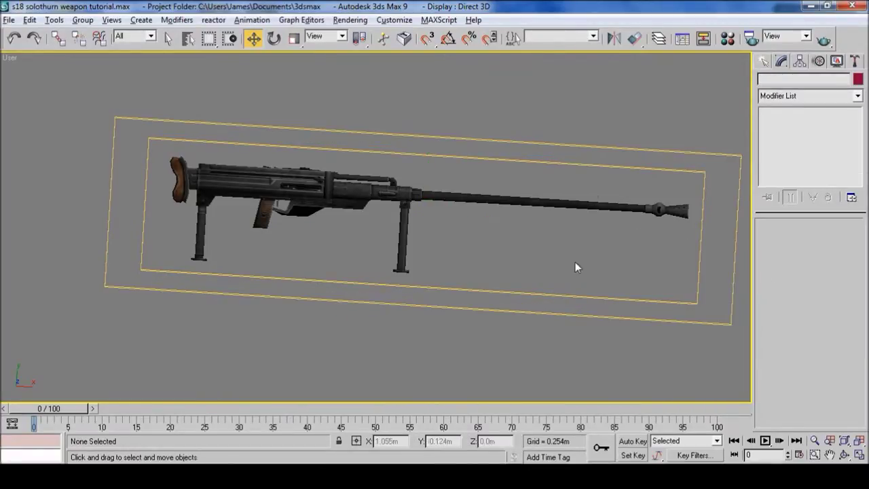
# Step: Rename the inner box Box01 to body_vol
pyautogui.keyDown('alt'); pyautogui.moveTo(576, 266); pyautogui.dragTo(579, 239, button='middle'); pyautogui.keyUp('alt')
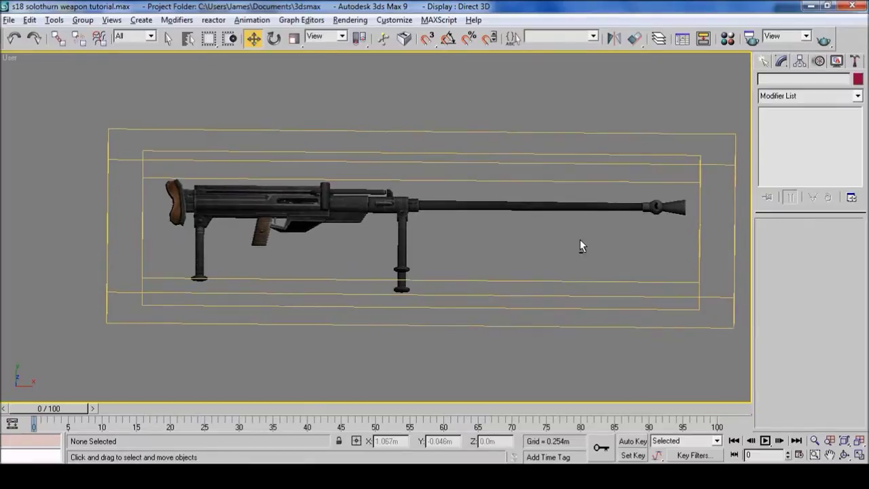
pyautogui.click(692, 266)
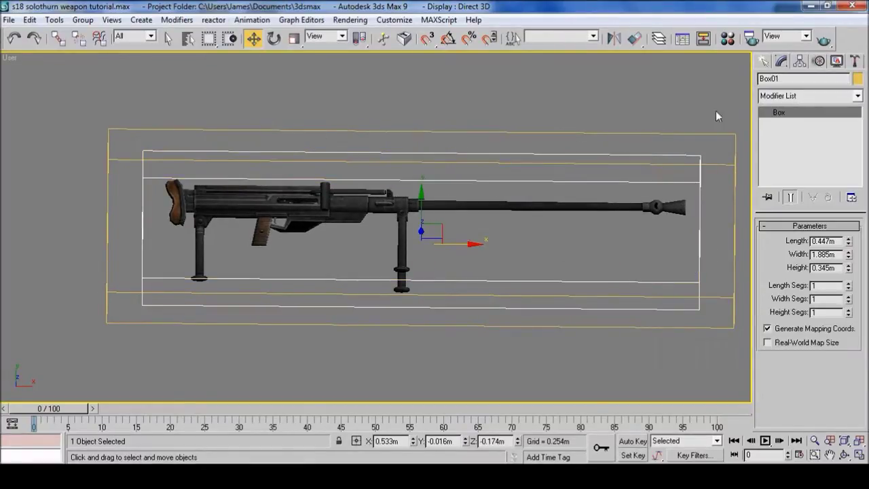
pyautogui.click(784, 80)
pyautogui.write('body_vol')
pyautogui.click(116, 109)
# Step: Rename the outer box Box02 to select_vol, then reselect body_vol
pyautogui.click(108, 144)
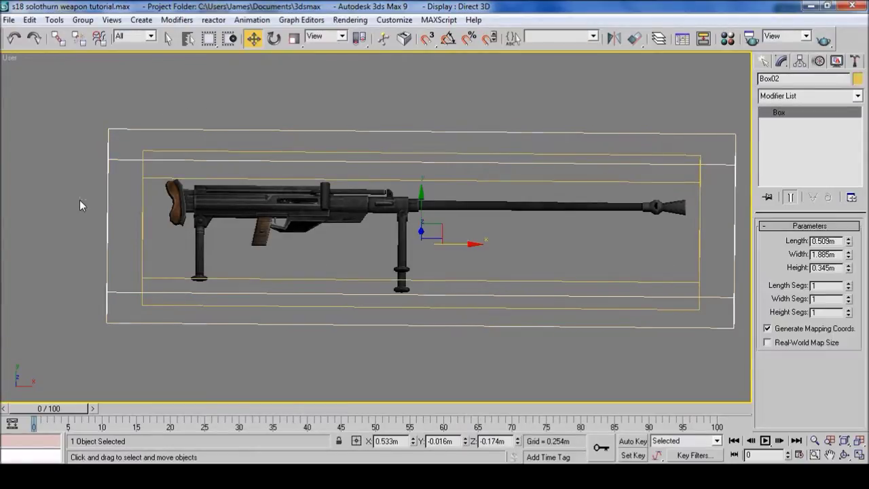
pyautogui.doubleClick(778, 78)
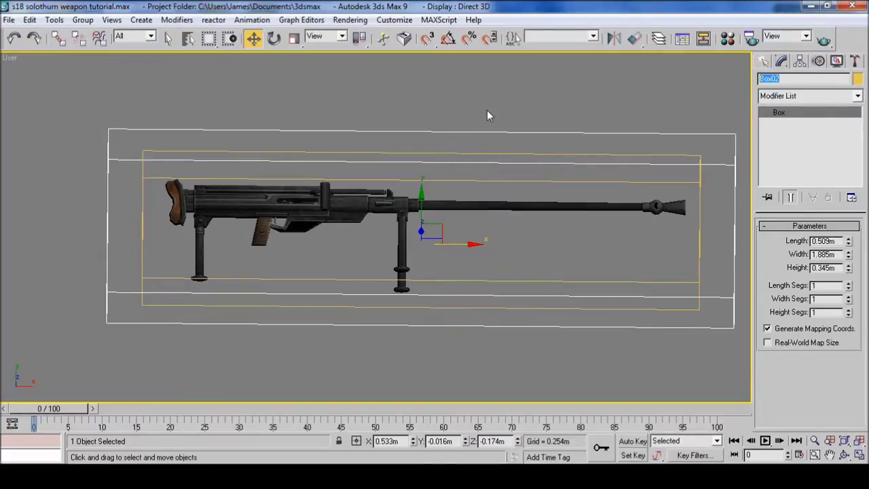
pyautogui.write('select_vol')
pyautogui.click(146, 216)
# Step: Add a volume entry to body_vol's user-defined properties
pyautogui.rightClick(147, 218)
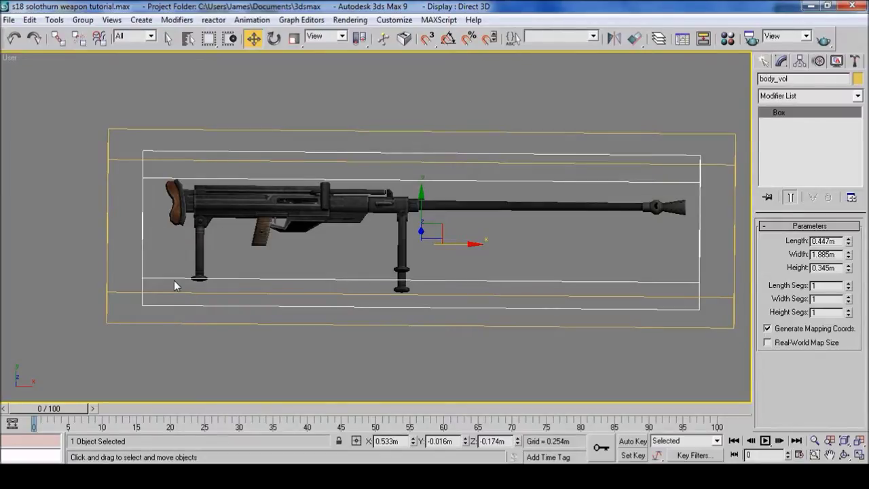
pyautogui.click(484, 54)
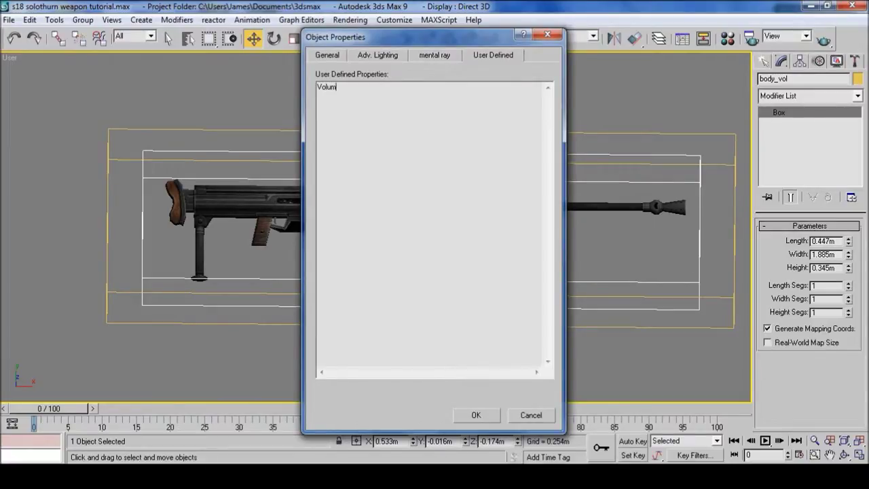
pyautogui.click(485, 417)
# Step: Add the user-defined property "Volume" to the select_vol box
pyautogui.click(100, 245)
pyautogui.rightClick(109, 248)
pyautogui.click(138, 309)
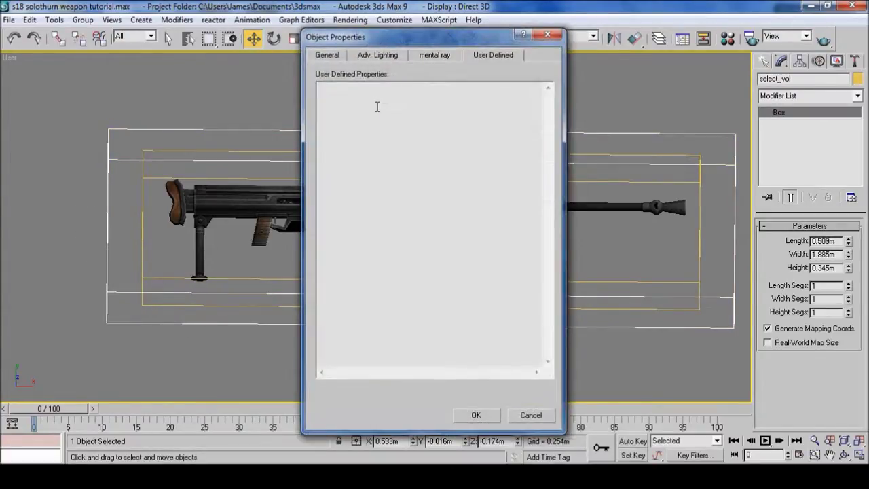
pyautogui.click(377, 107)
pyautogui.write('Volume')
pyautogui.click(478, 416)
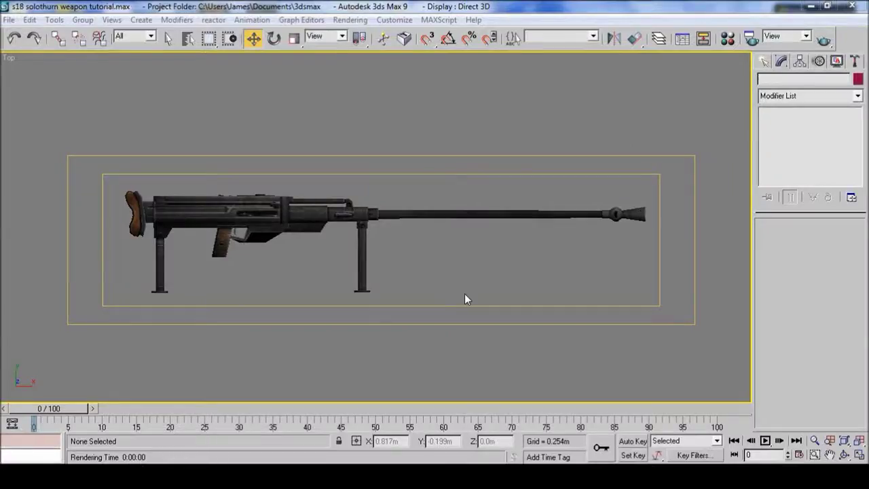
# Step: Create a point helper in the Top view and zero its X and Y position
pyautogui.click(764, 63)
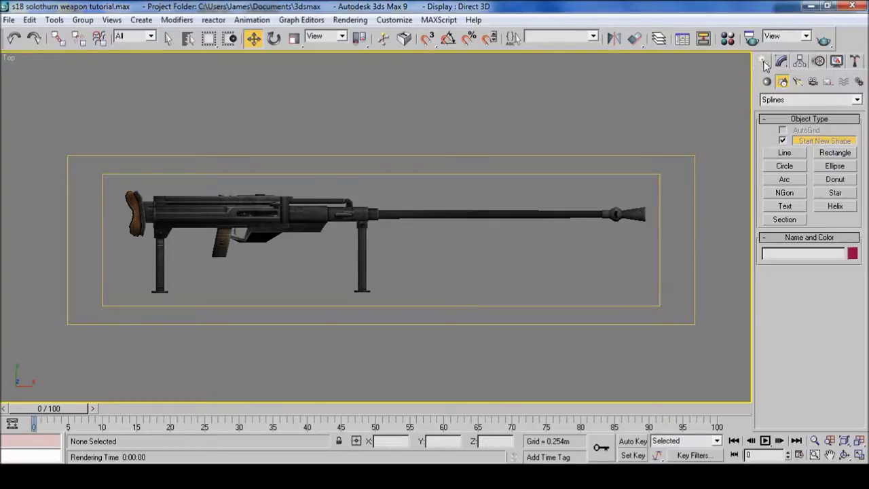
pyautogui.click(828, 84)
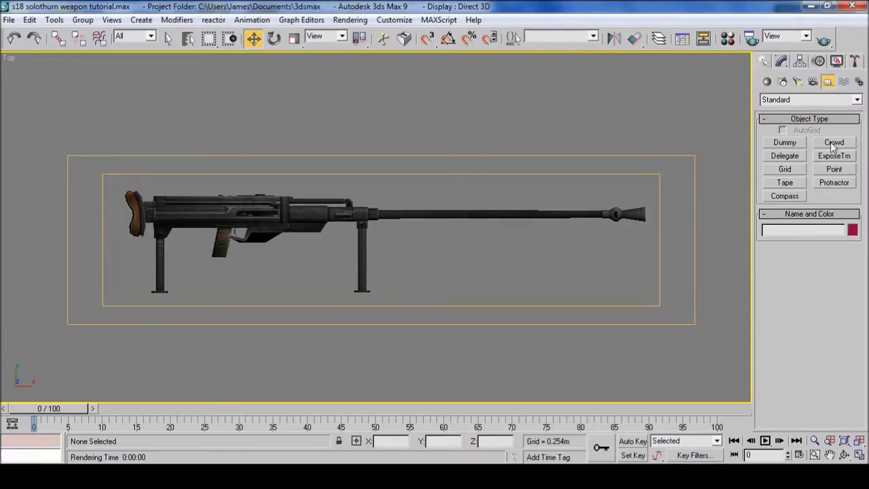
pyautogui.click(833, 170)
pyautogui.click(423, 189)
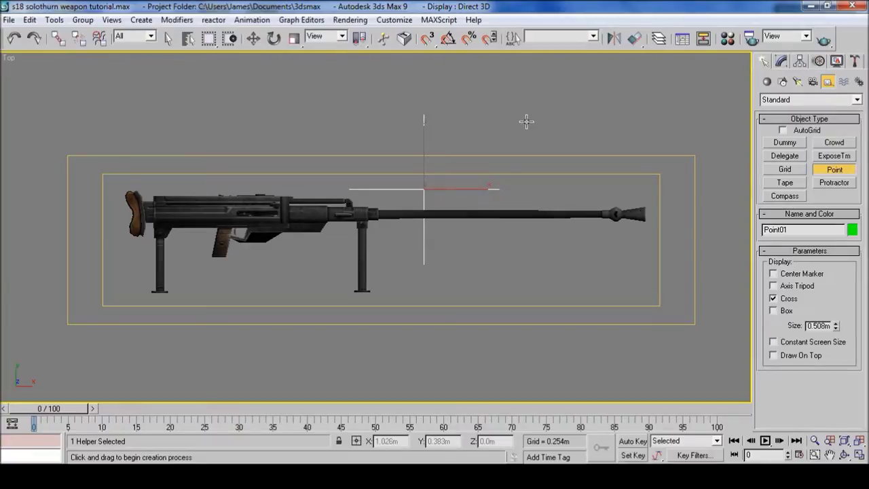
pyautogui.press('w')
pyautogui.click(780, 62)
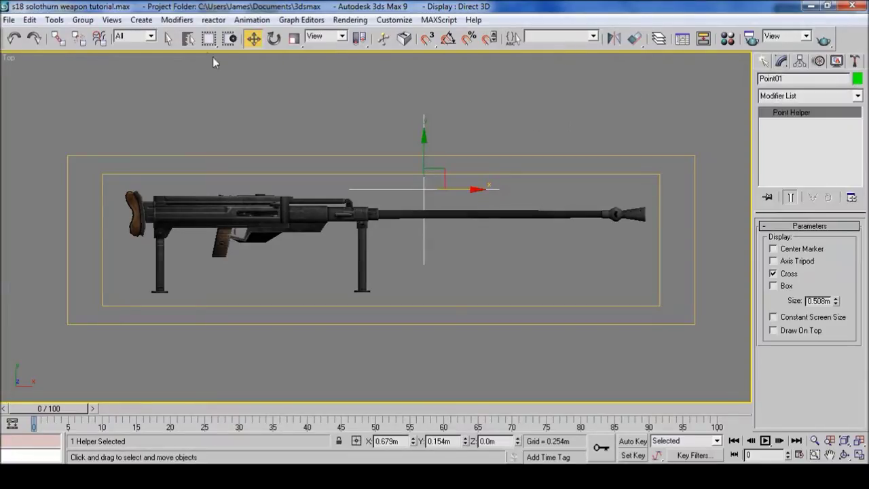
pyautogui.rightClick(253, 39)
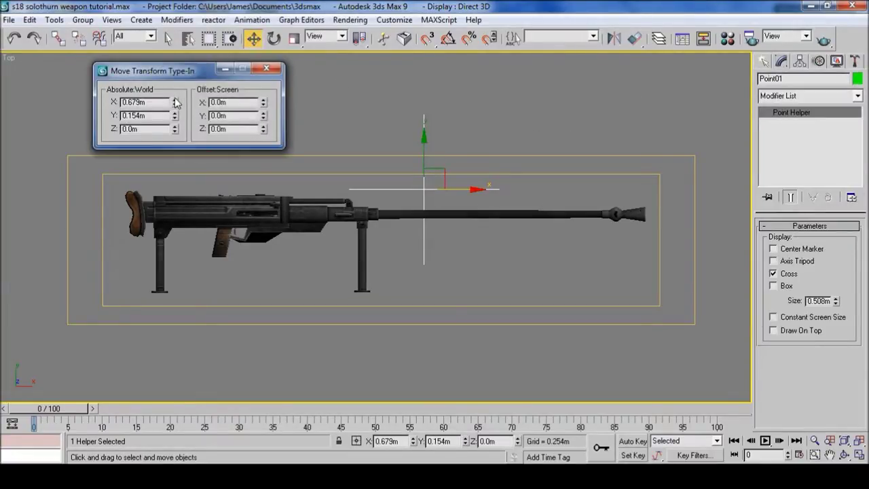
pyautogui.rightClick(175, 103)
pyautogui.rightClick(175, 116)
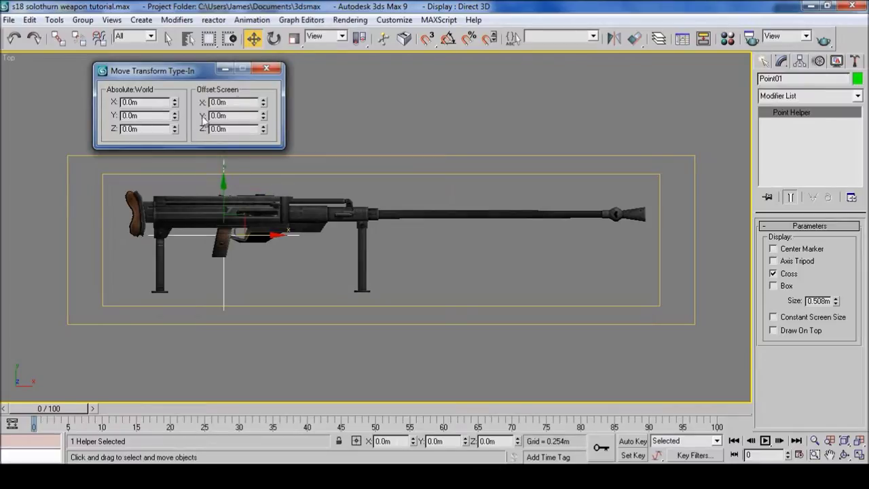
pyautogui.click(266, 68)
# Step: Move the point helper onto the muzzle tip at X 1.433m, Y 0.071m
pyautogui.moveTo(426, 201); pyautogui.dragTo(274, 211, button='middle')
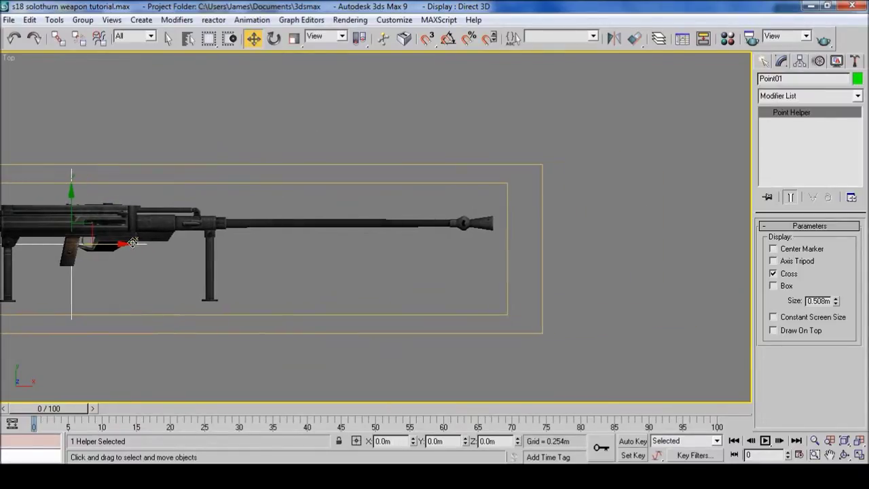
pyautogui.moveTo(129, 243); pyautogui.dragTo(570, 231)
pyautogui.moveTo(570, 231); pyautogui.dragTo(494, 199, button='middle')
pyautogui.scroll(3, 538, 181)
pyautogui.moveTo(539, 180); pyautogui.dragTo(462, 199, button='middle')
pyautogui.scroll(1, 394, 241)
pyautogui.moveTo(394, 242); pyautogui.dragTo(392, 187)
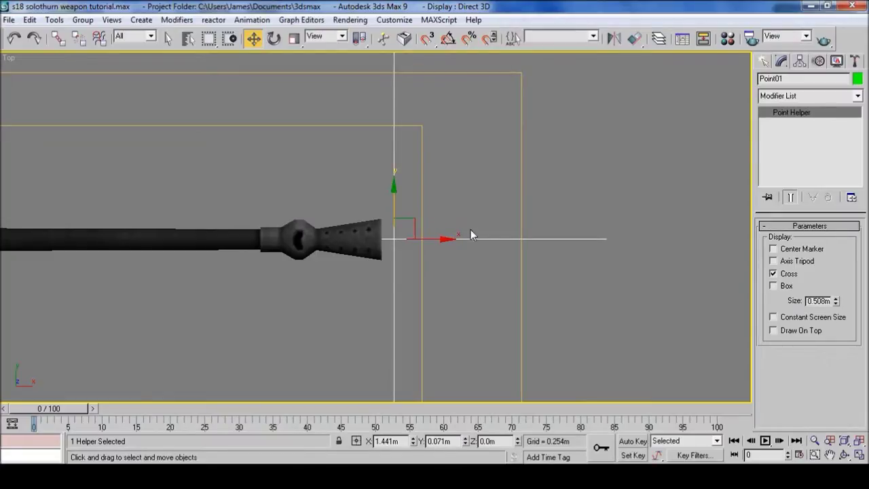
pyautogui.moveTo(446, 243); pyautogui.dragTo(441, 240)
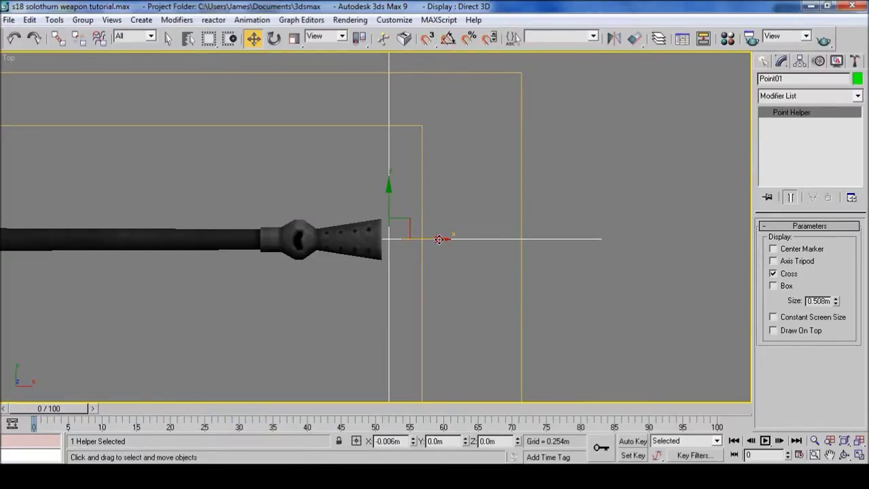
pyautogui.moveTo(439, 239); pyautogui.dragTo(437, 239)
# Step: Rename the point helper to Foresight3
pyautogui.doubleClick(773, 78)
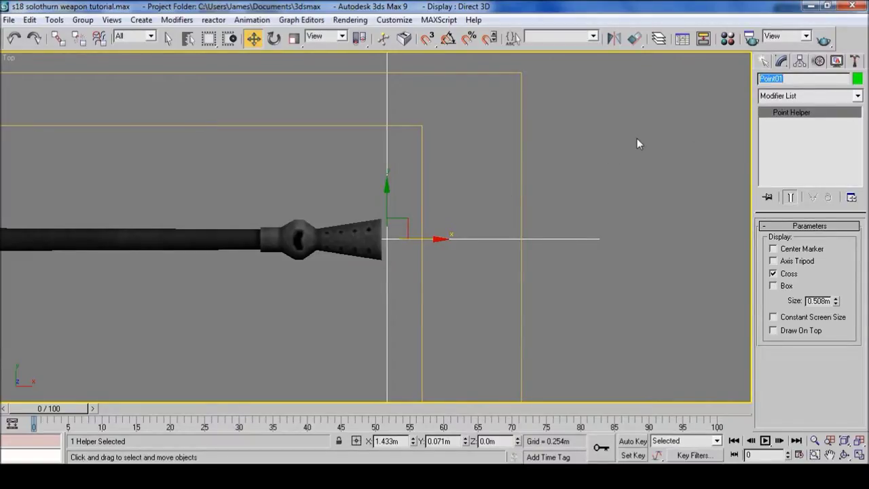
pyautogui.write('Foresight3')
pyautogui.scroll(-4, 216, 239)
pyautogui.moveTo(227, 242); pyautogui.dragTo(460, 236, button='middle')
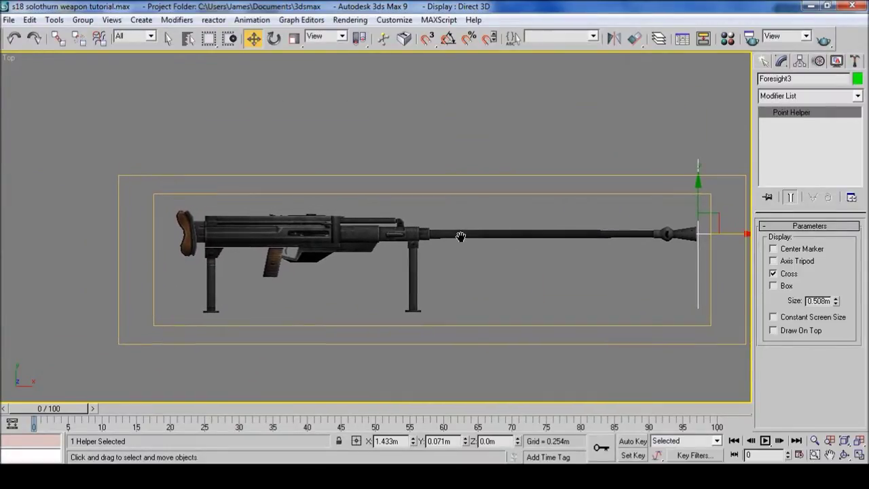
# Step: Create a second point helper and zero its X and Y position
pyautogui.click(408, 141)
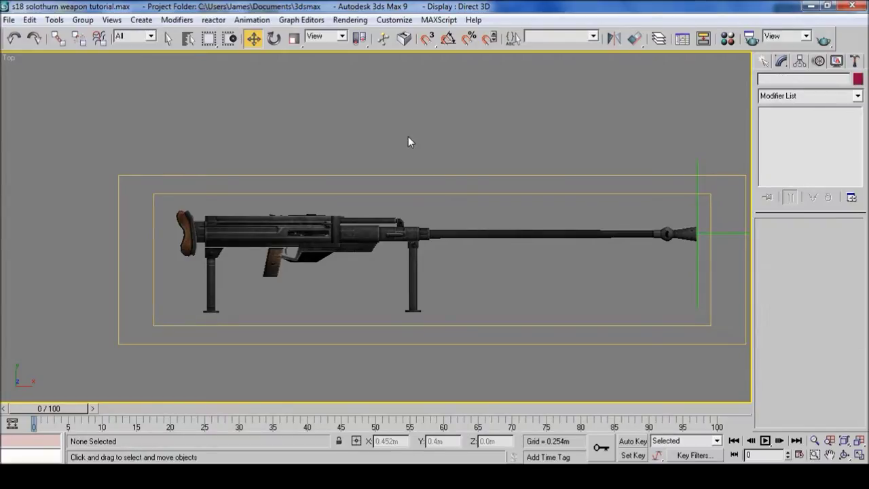
pyautogui.click(764, 61)
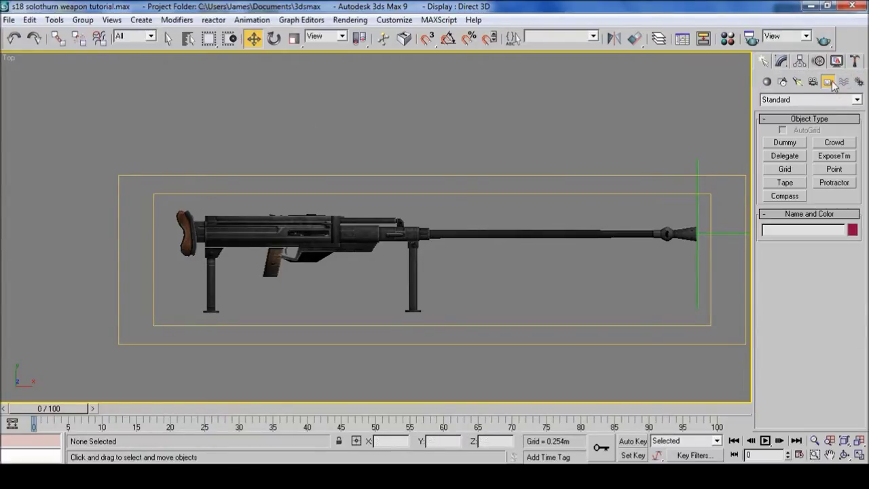
pyautogui.click(833, 169)
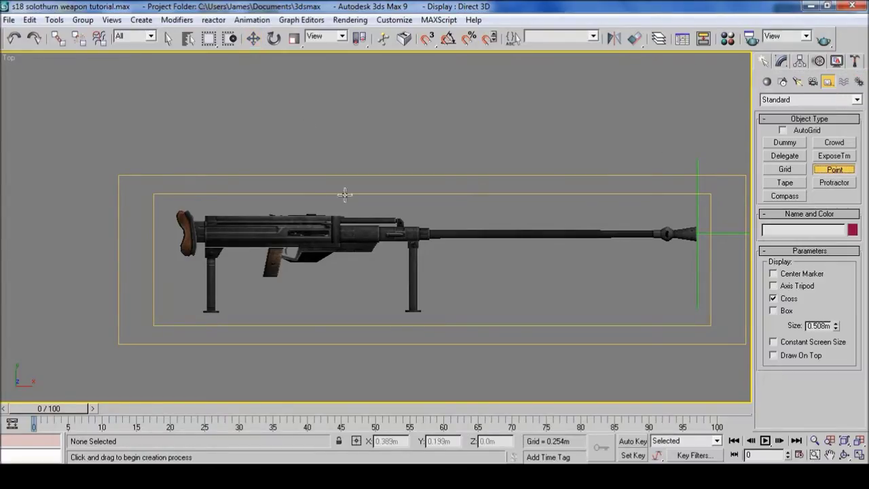
pyautogui.click(345, 151)
pyautogui.rightClick(252, 39)
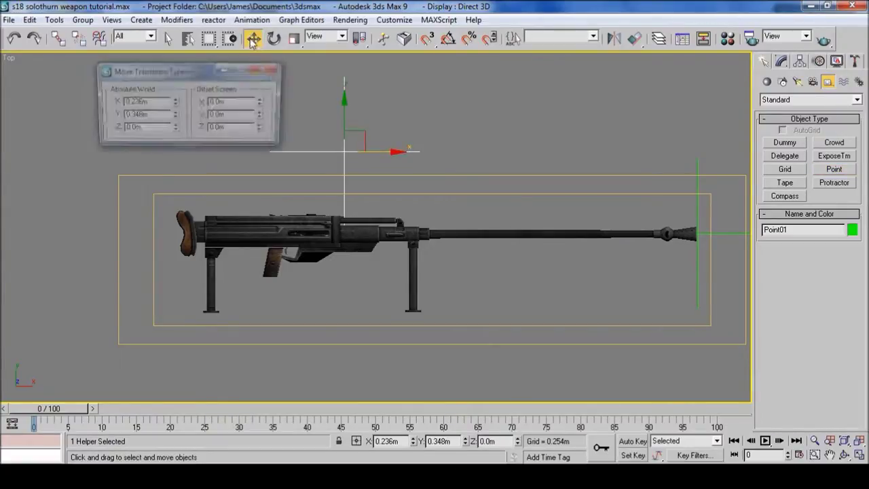
pyautogui.rightClick(174, 102)
pyautogui.rightClick(174, 115)
pyautogui.click(268, 71)
# Step: Move the helper onto the barrel line at the receiver front, X 0.351m, Y 0.108m
pyautogui.scroll(3, 422, 165)
pyautogui.moveTo(256, 218); pyautogui.dragTo(267, 181)
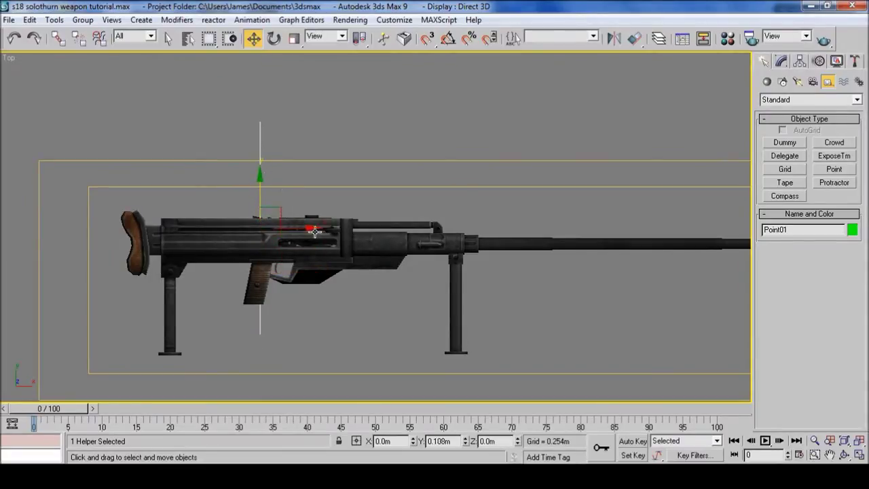
pyautogui.moveTo(314, 225); pyautogui.dragTo(460, 227)
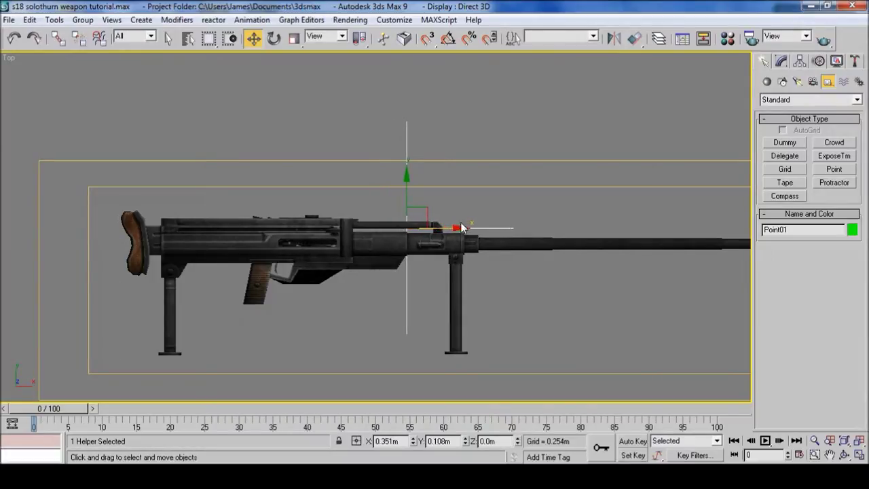
pyautogui.click(821, 99)
pyautogui.click(814, 102)
# Step: Rename the second point helper to handle
pyautogui.click(781, 61)
pyautogui.click(792, 78)
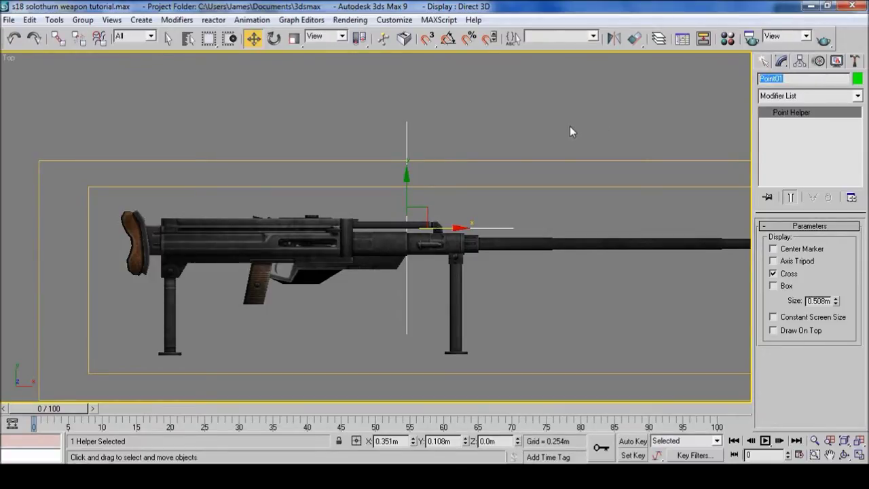
pyautogui.write('N')
pyautogui.scroll(-3, 437, 166)
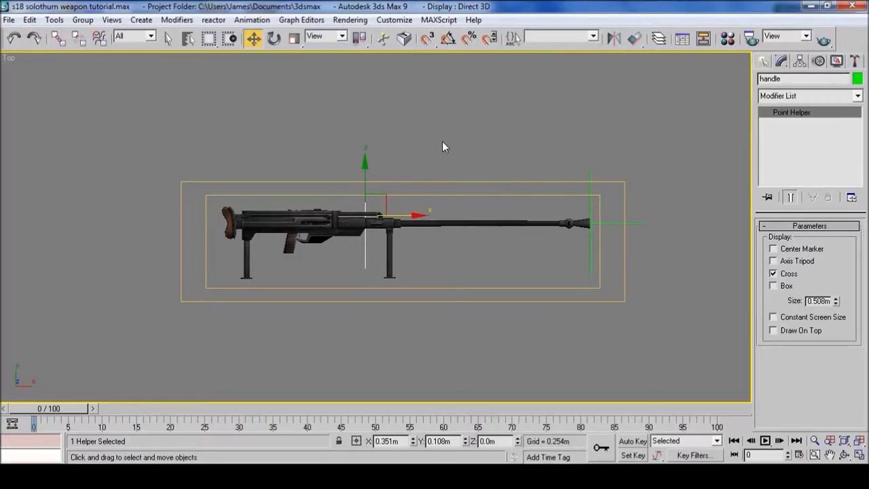
pyautogui.moveTo(442, 142); pyautogui.dragTo(428, 153, button='middle')
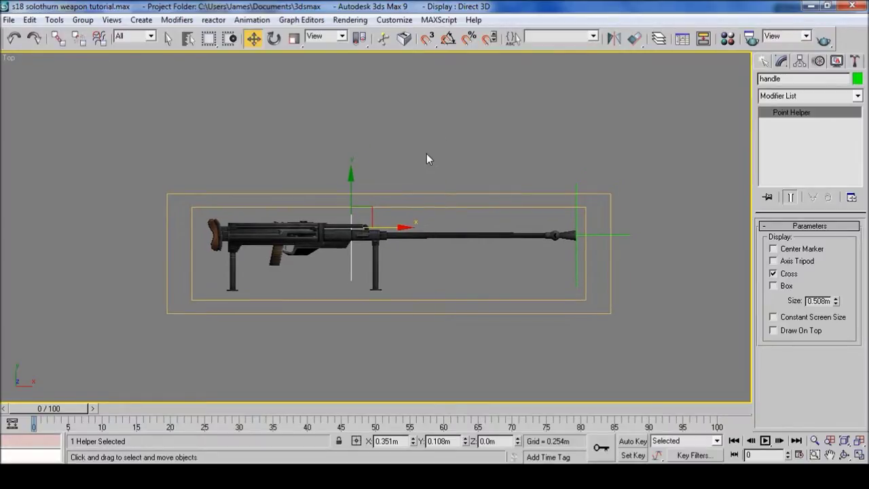
# Step: Create a third point helper and zero its X and Y position
pyautogui.click(426, 154)
pyautogui.moveTo(414, 157); pyautogui.dragTo(427, 164, button='middle')
pyautogui.click(764, 61)
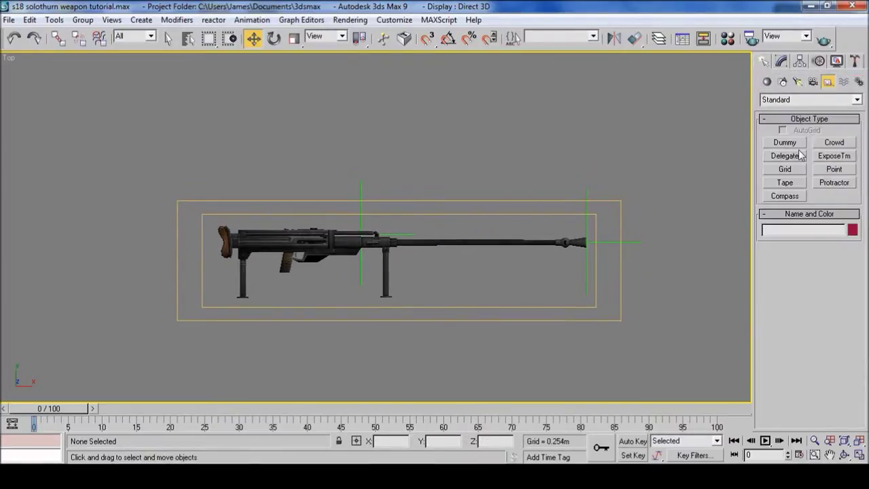
pyautogui.click(834, 169)
pyautogui.click(325, 177)
pyautogui.click(253, 38)
pyautogui.rightClick(253, 38)
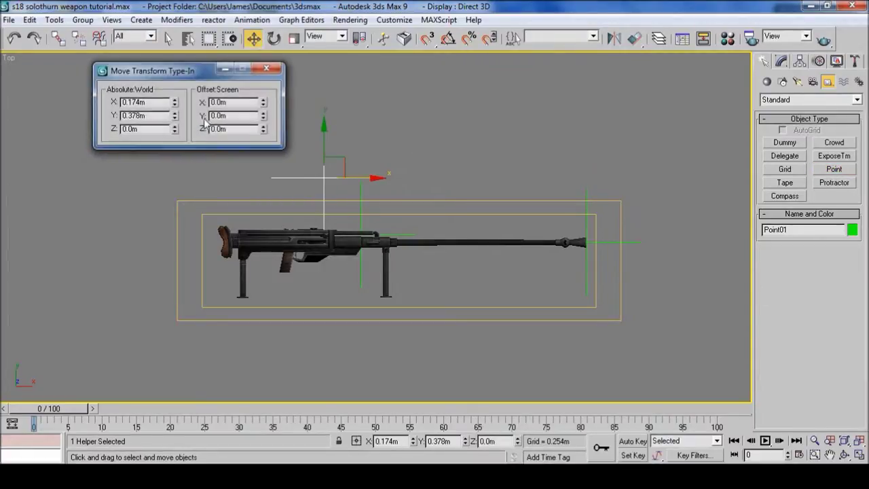
pyautogui.rightClick(175, 102)
pyautogui.rightClick(175, 116)
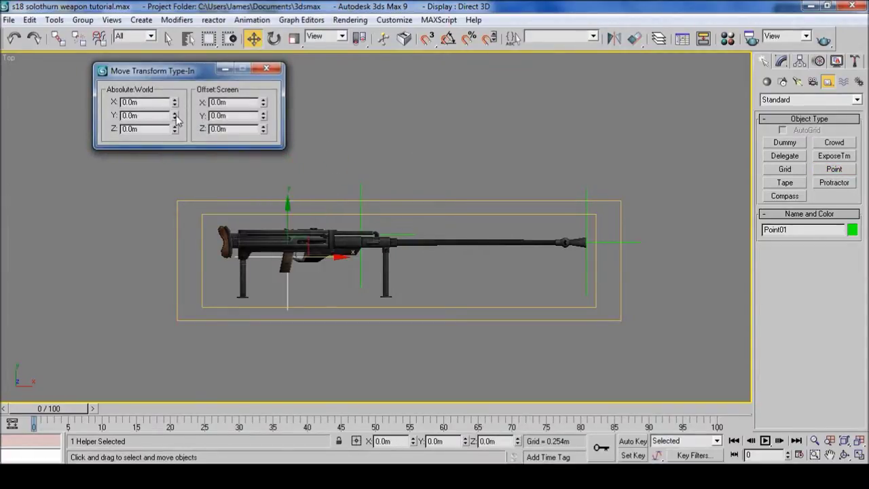
pyautogui.click(266, 69)
# Step: Move the point onto the receiver at about X 0.116m, Y 0.074m
pyautogui.click(781, 61)
pyautogui.scroll(2, 407, 235)
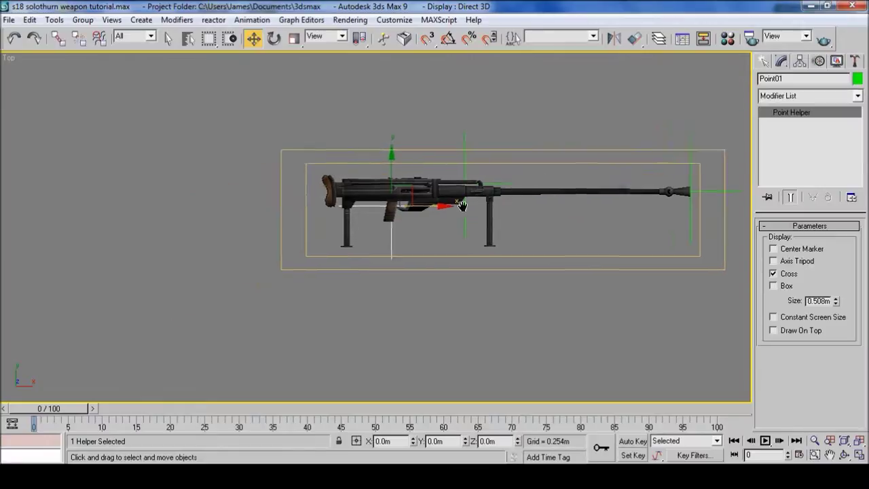
pyautogui.scroll(4, 462, 206)
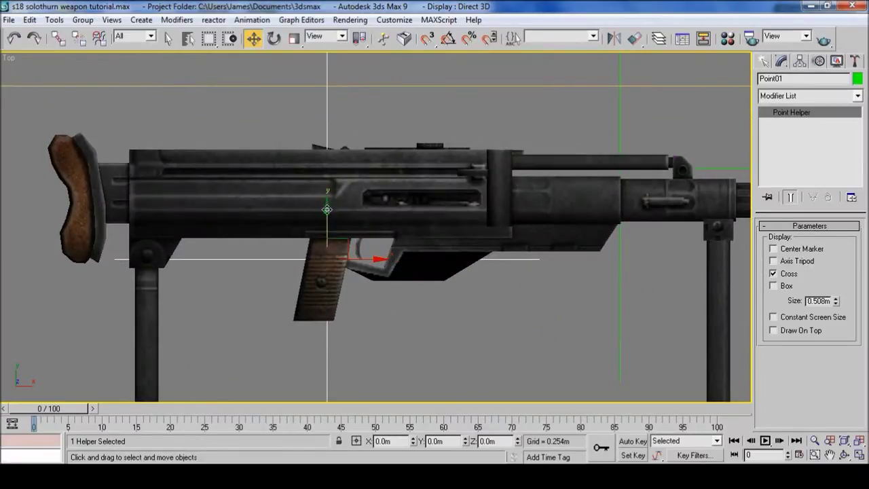
pyautogui.moveTo(327, 210); pyautogui.dragTo(326, 149)
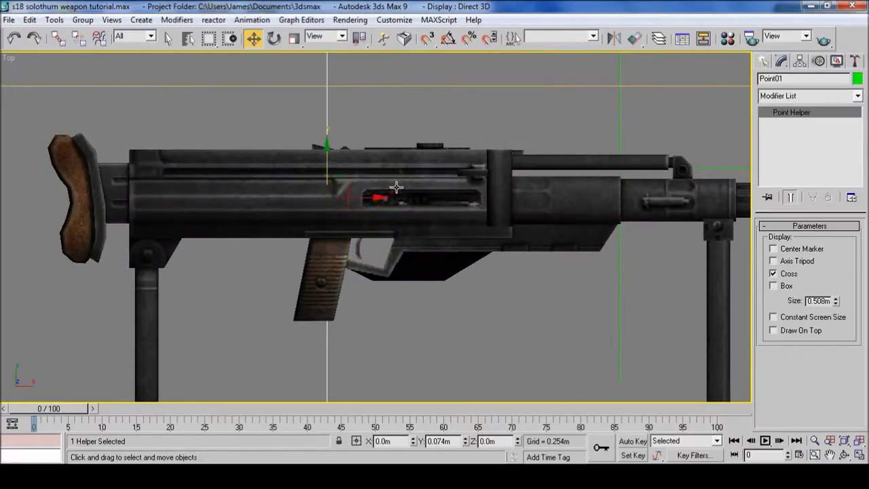
pyautogui.moveTo(378, 196); pyautogui.dragTo(475, 195)
pyautogui.scroll(-3, 421, 268)
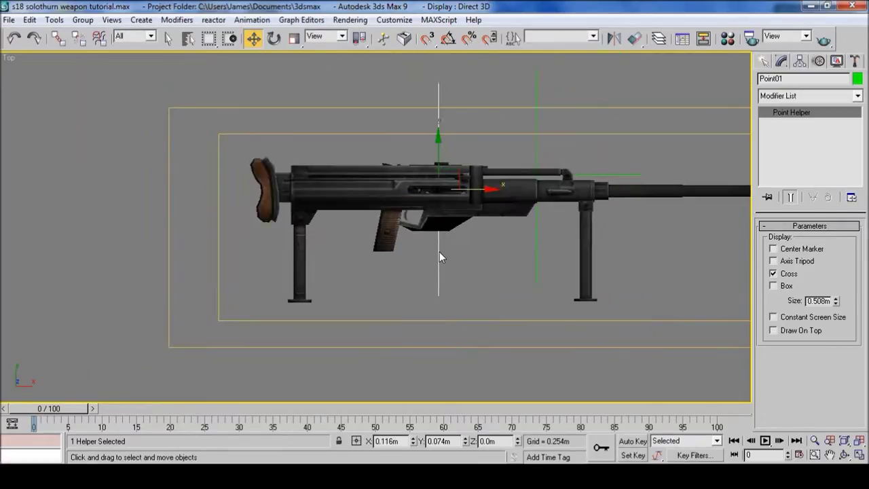
pyautogui.keyDown('alt'); pyautogui.moveTo(421, 268); pyautogui.dragTo(532, 153, button='middle'); pyautogui.keyUp('alt')
pyautogui.hotkey('shift', 'z')
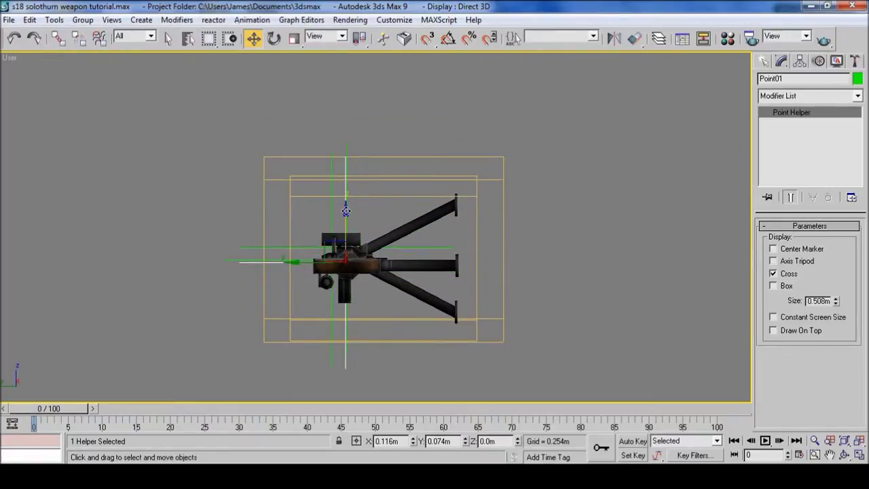
# Step: Set the point's height to Z 0.039m on the receiver top and rename it fxshell
pyautogui.moveTo(346, 211); pyautogui.dragTo(441, 292)
pyautogui.keyDown('alt'); pyautogui.moveTo(260, 291); pyautogui.dragTo(443, 303, button='middle'); pyautogui.keyUp('alt')
pyautogui.scroll(5, 465, 290)
pyautogui.scroll(-2, 532, 293)
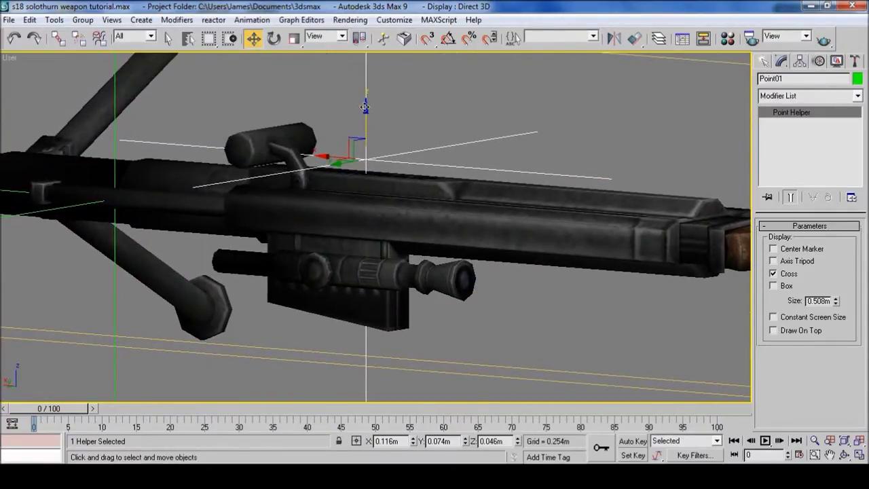
pyautogui.moveTo(364, 109); pyautogui.dragTo(365, 111)
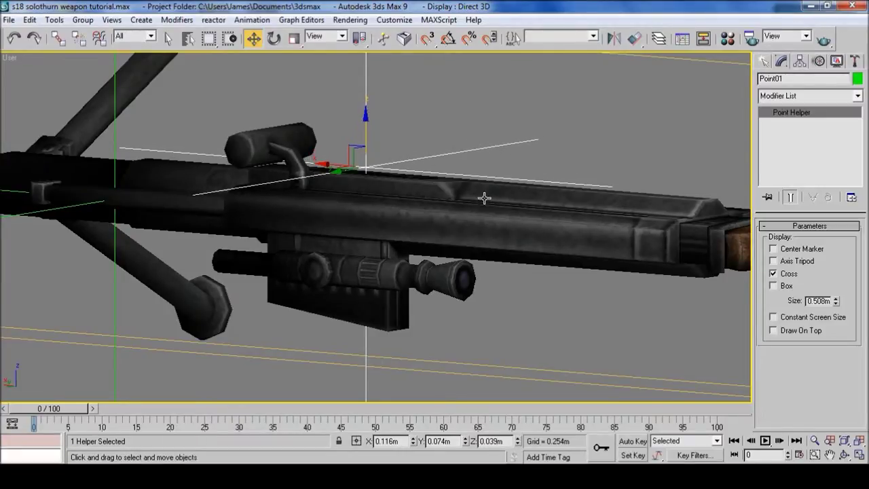
pyautogui.scroll(-4, 478, 235)
pyautogui.keyDown('alt'); pyautogui.moveTo(478, 235); pyautogui.dragTo(448, 278, button='middle'); pyautogui.keyUp('alt')
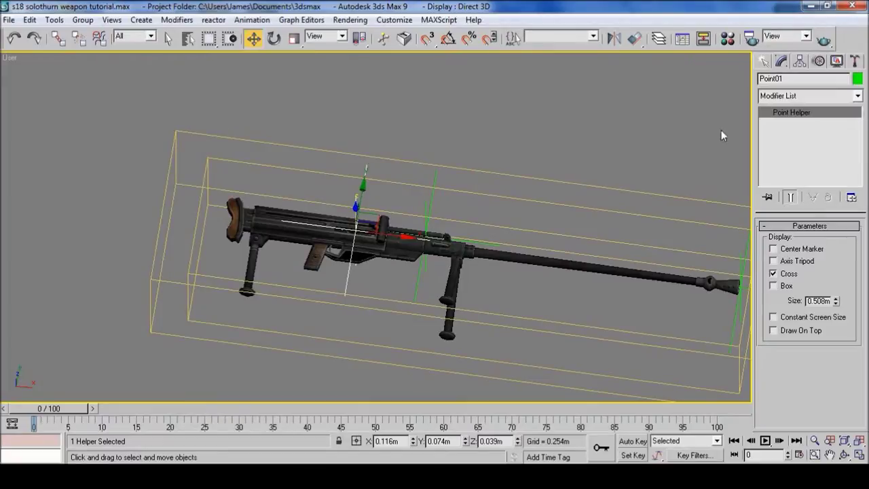
pyautogui.click(781, 78)
pyautogui.write('fxshell')
# Step: Turn on Affect Pivot Only in the Hierarchy panel's Pivot settings for the fxshell helper
pyautogui.keyDown('alt'); pyautogui.moveTo(400, 268); pyautogui.dragTo(493, 233, button='middle'); pyautogui.keyUp('alt')
pyautogui.click(799, 61)
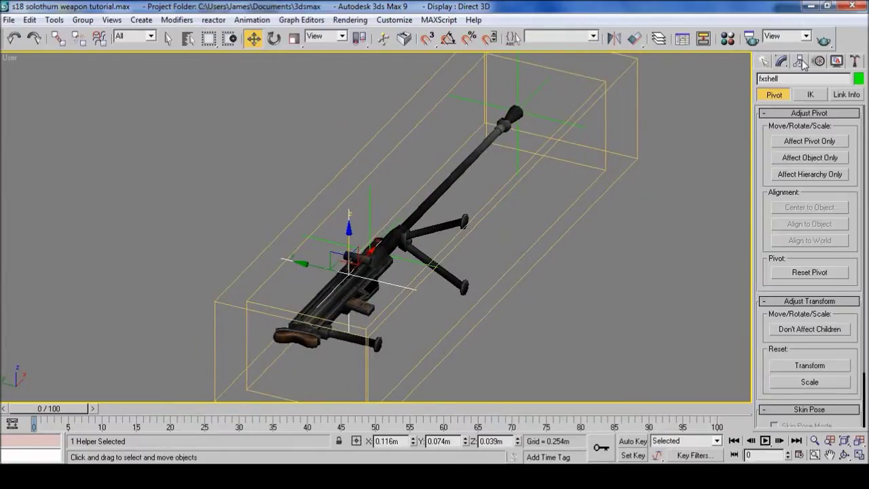
pyautogui.click(824, 141)
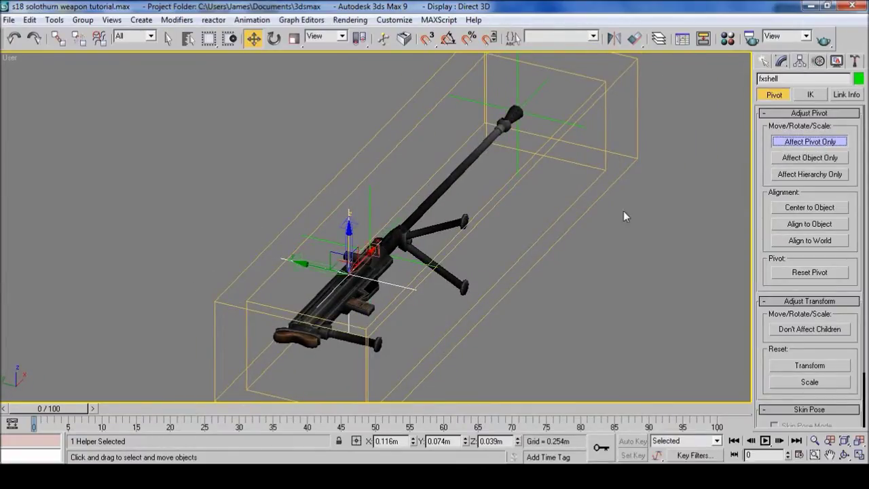
pyautogui.moveTo(621, 216); pyautogui.dragTo(667, 196, button='middle')
pyautogui.scroll(2, 499, 161)
pyautogui.scroll(-2, 325, 132)
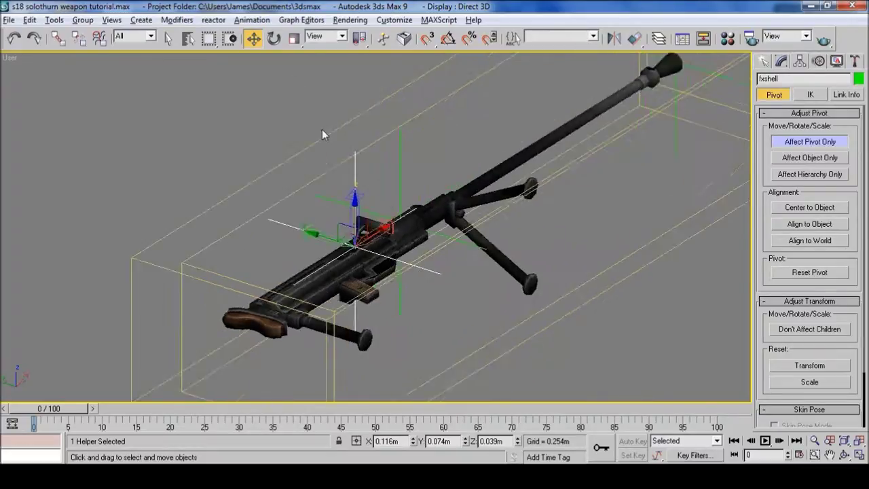
pyautogui.scroll(3, 337, 139)
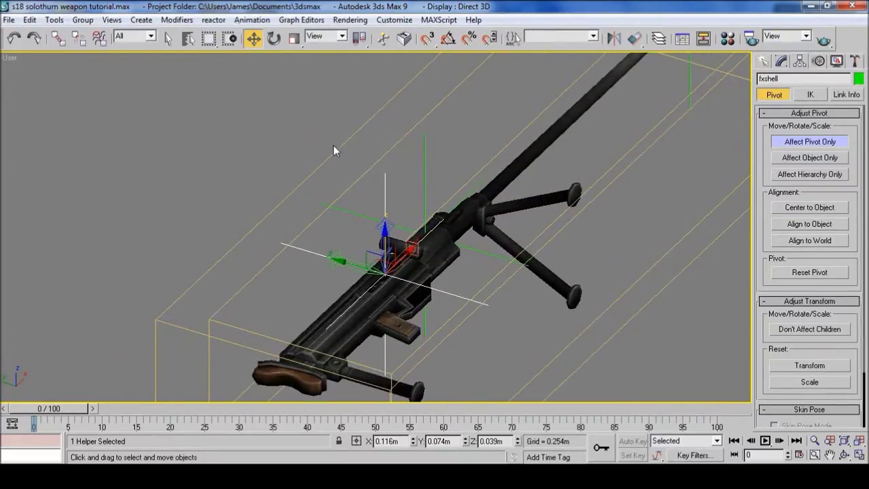
# Step: With Angle Snap on, rotate the fxshell pivot -90° about the Y axis
pyautogui.click(274, 40)
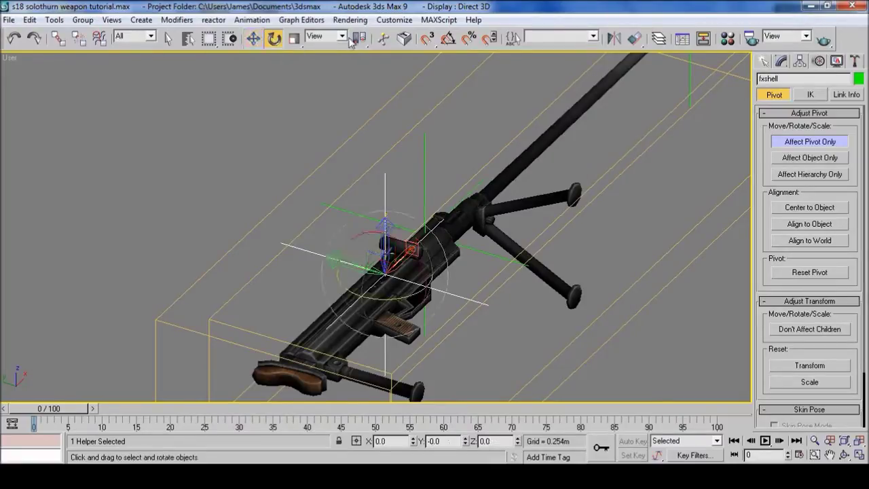
pyautogui.click(448, 38)
pyautogui.moveTo(551, 163); pyautogui.dragTo(549, 149, button='middle')
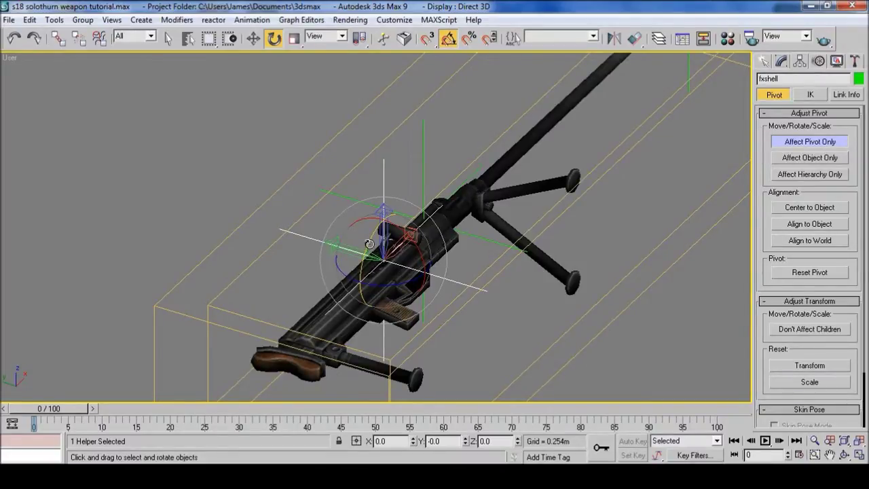
pyautogui.moveTo(369, 244); pyautogui.dragTo(350, 296)
# Step: Turn Affect Pivot Only off and orbit to check the rifle and its boxes
pyautogui.click(809, 140)
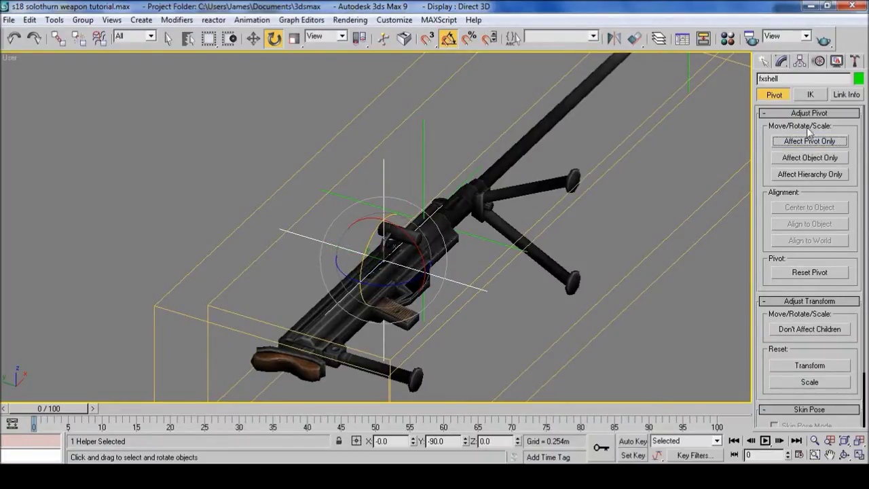
pyautogui.click(781, 62)
pyautogui.scroll(-2, 534, 193)
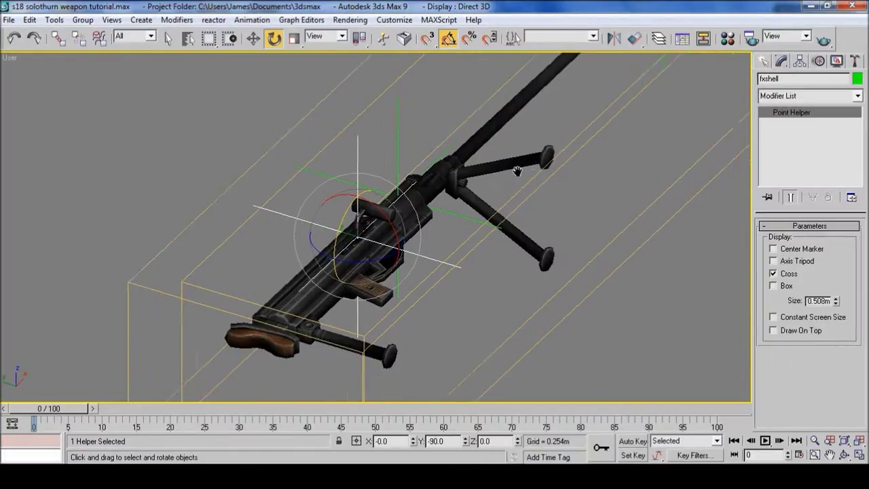
pyautogui.keyDown('alt'); pyautogui.moveTo(540, 183); pyautogui.dragTo(445, 295, button='middle'); pyautogui.keyUp('alt')
pyautogui.keyDown('alt'); pyautogui.moveTo(354, 278); pyautogui.dragTo(391, 232, button='middle'); pyautogui.keyUp('alt')
pyautogui.keyDown('alt'); pyautogui.moveTo(450, 239); pyautogui.dragTo(441, 260, button='middle'); pyautogui.keyUp('alt')
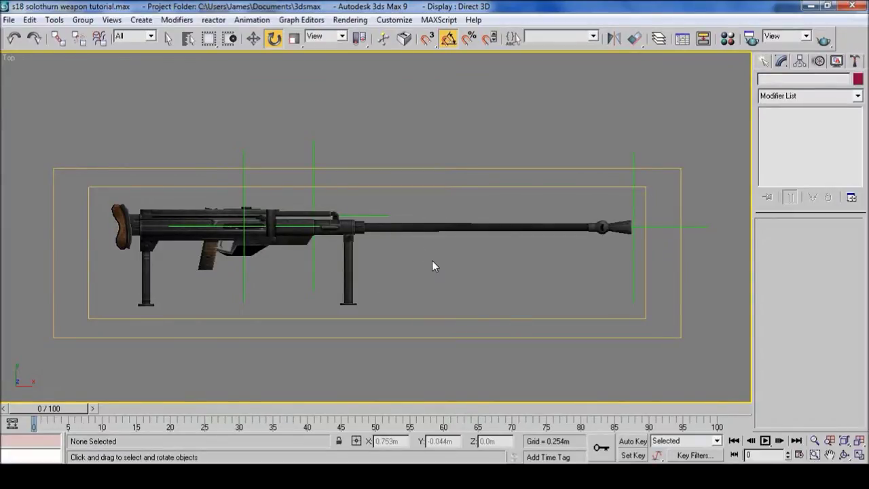
# Step: In Schematic View, connect body_vol, select_vol, Foresight3, handle and fxshell to s18, then deselect
pyautogui.click(703, 39)
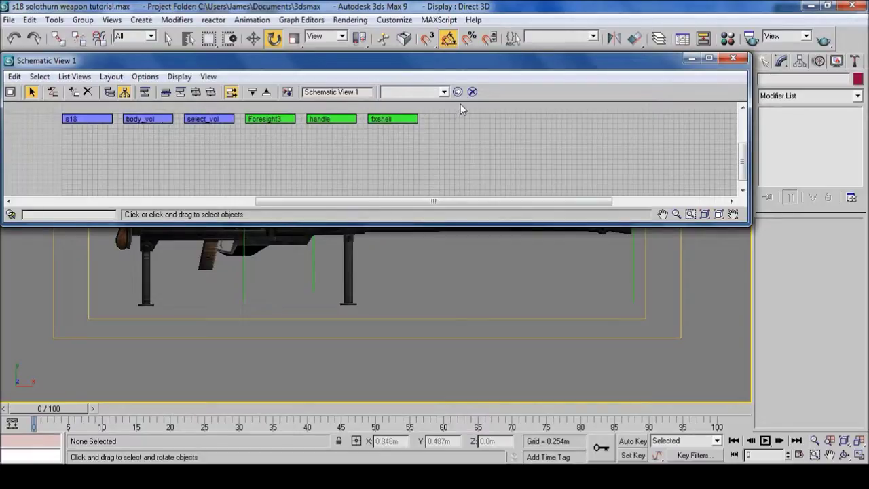
pyautogui.moveTo(458, 104); pyautogui.dragTo(145, 144)
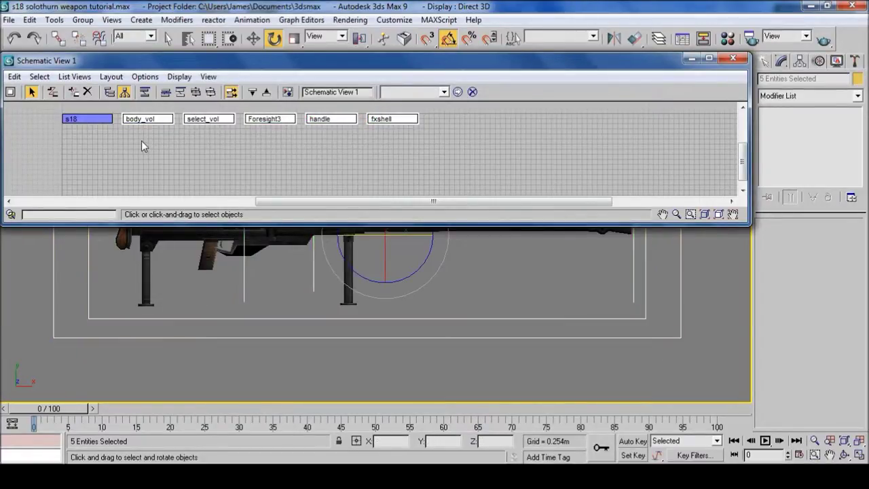
pyautogui.click(56, 92)
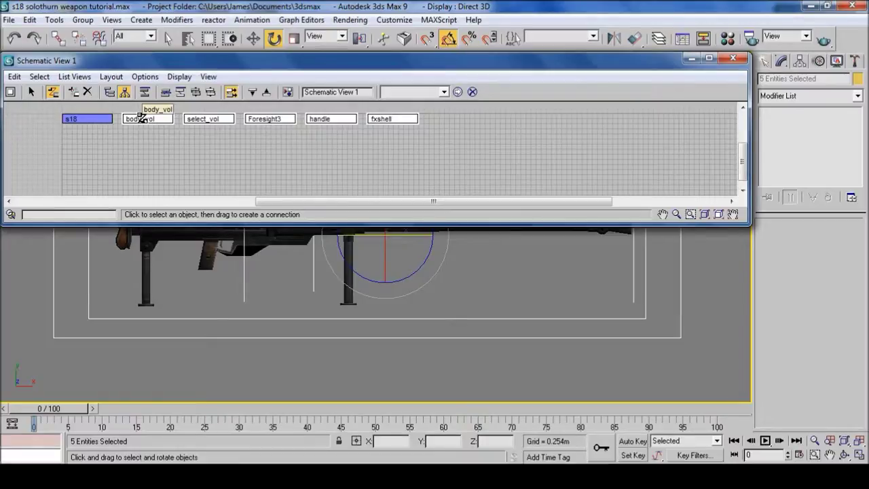
pyautogui.moveTo(141, 118); pyautogui.dragTo(96, 117)
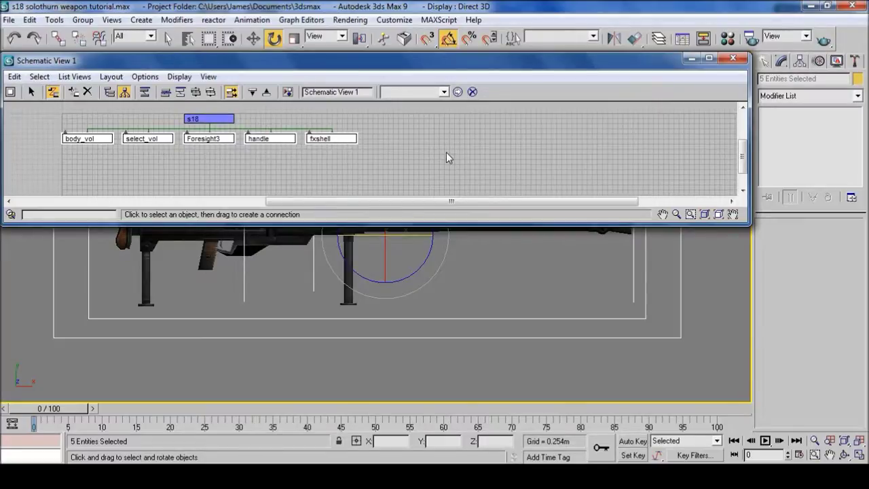
pyautogui.click(409, 162)
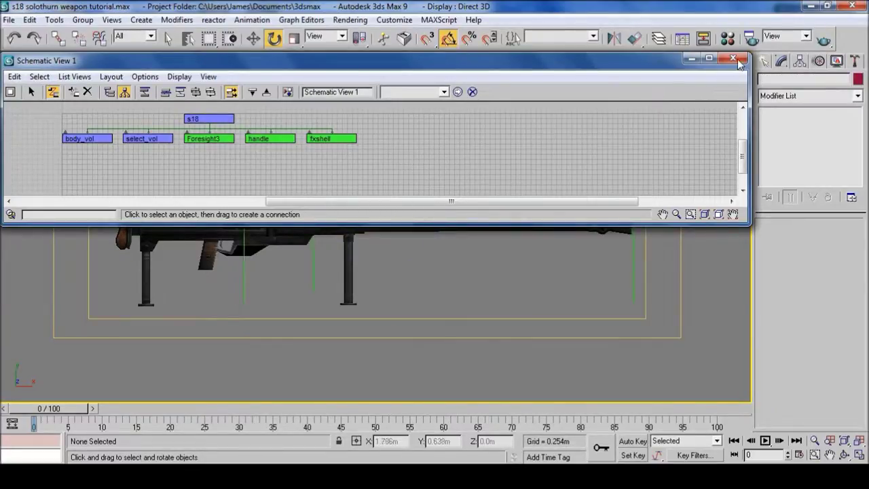